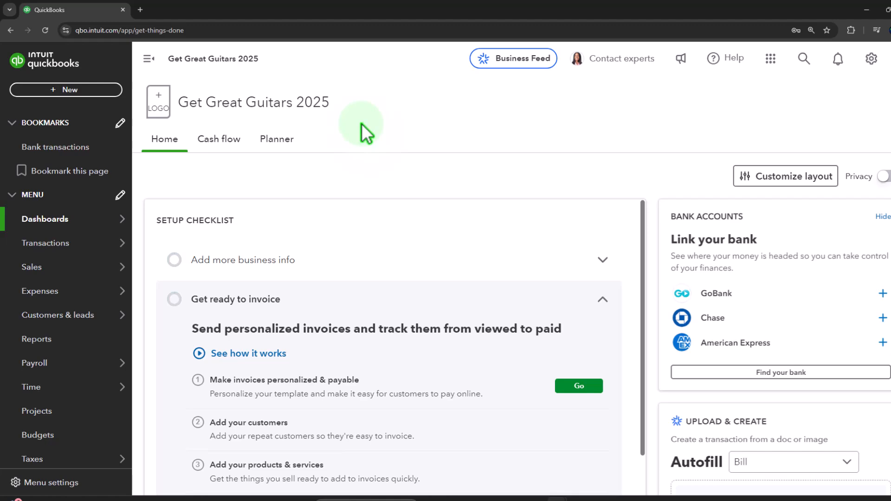
left_click(99, 94)
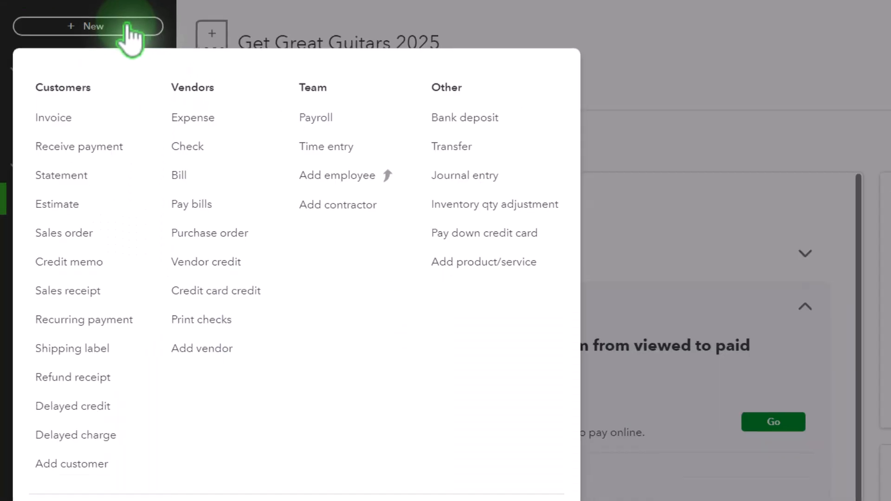
left_click(122, 152)
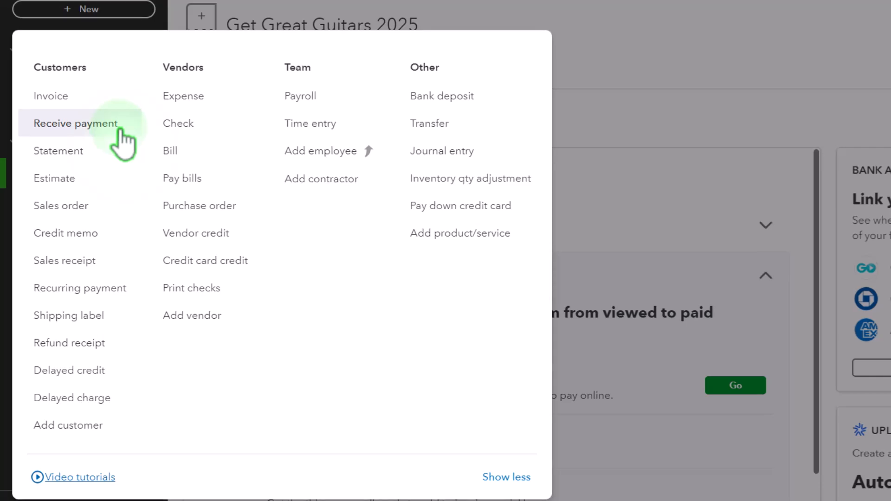
left_click(733, 77)
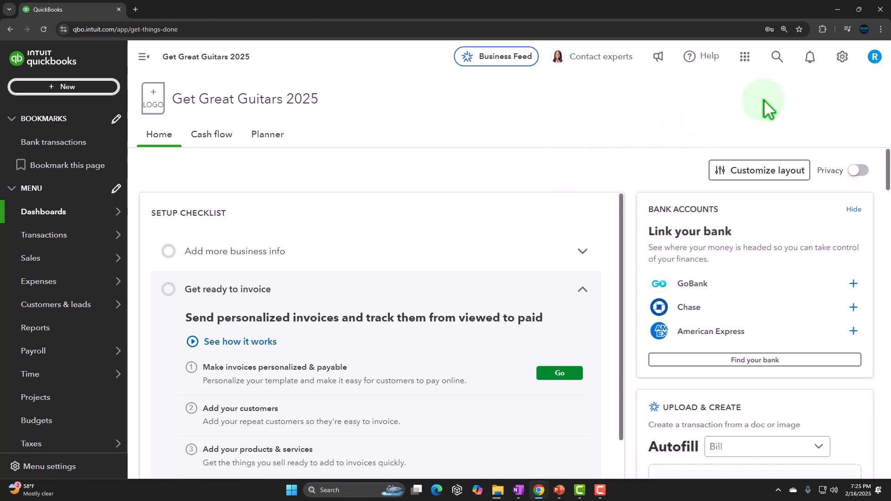
left_click(825, 87)
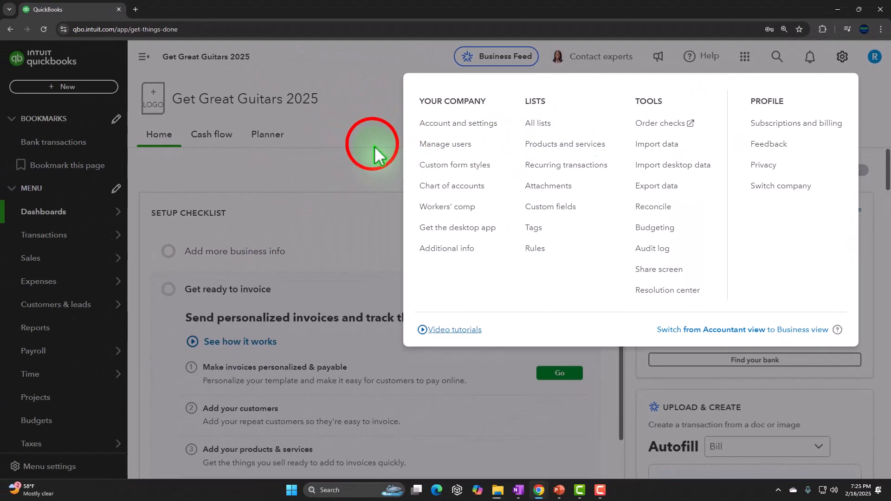
left_click(375, 147)
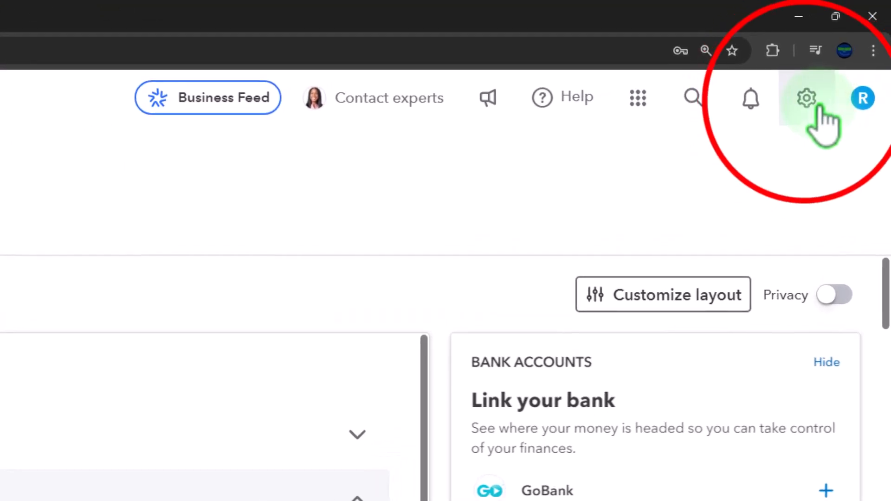
left_click(811, 89)
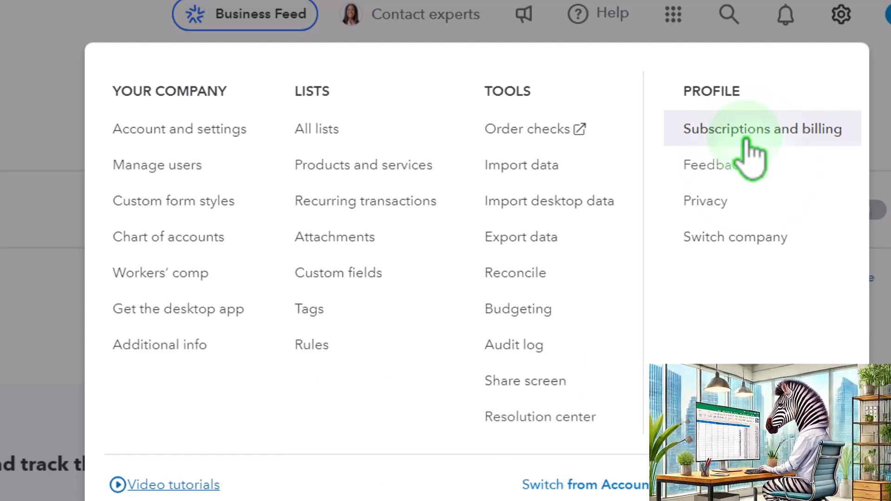
left_click(746, 140)
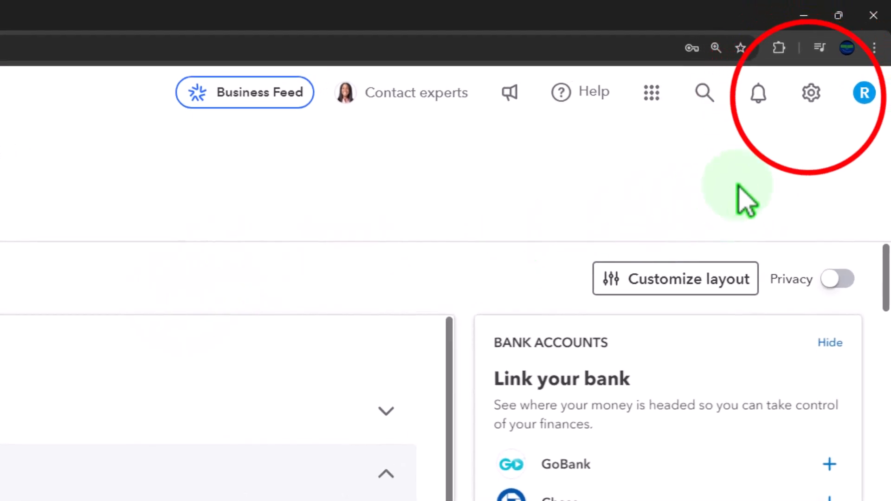
Open the company's account settings, review the plan's usage limits, and go to the management page for billable users
left_click(840, 59)
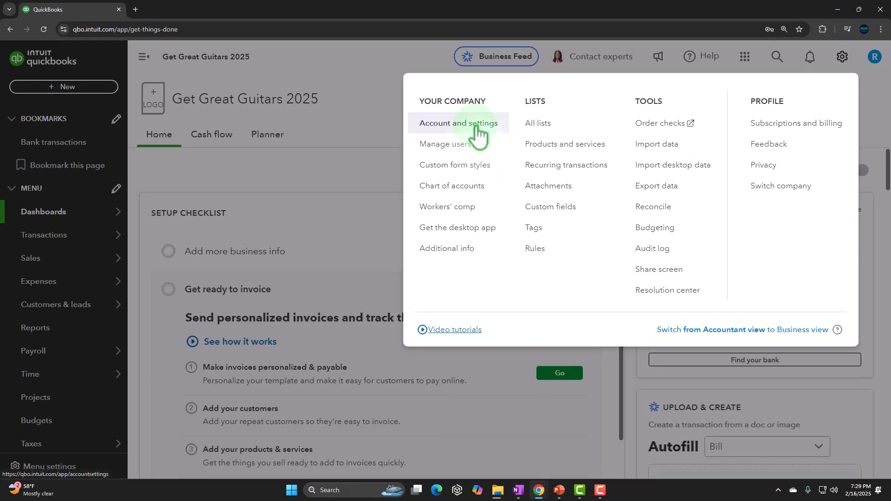
left_click(476, 128)
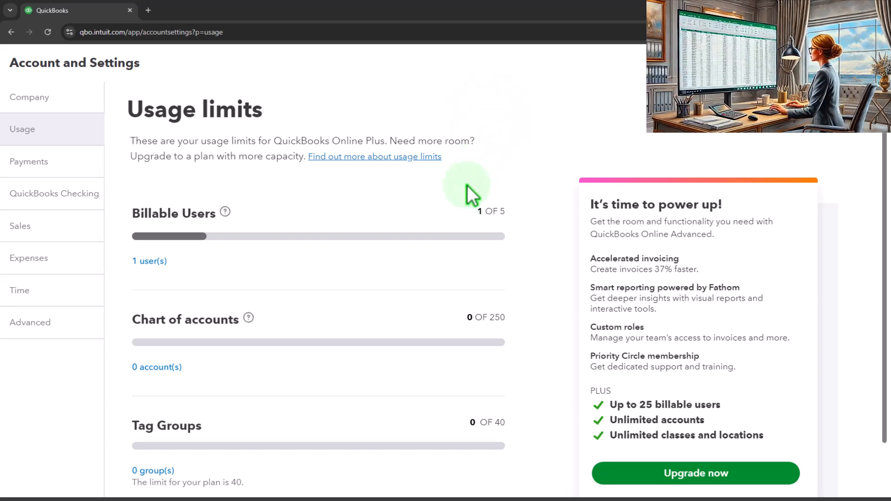
scroll(467, 193, "down", 1)
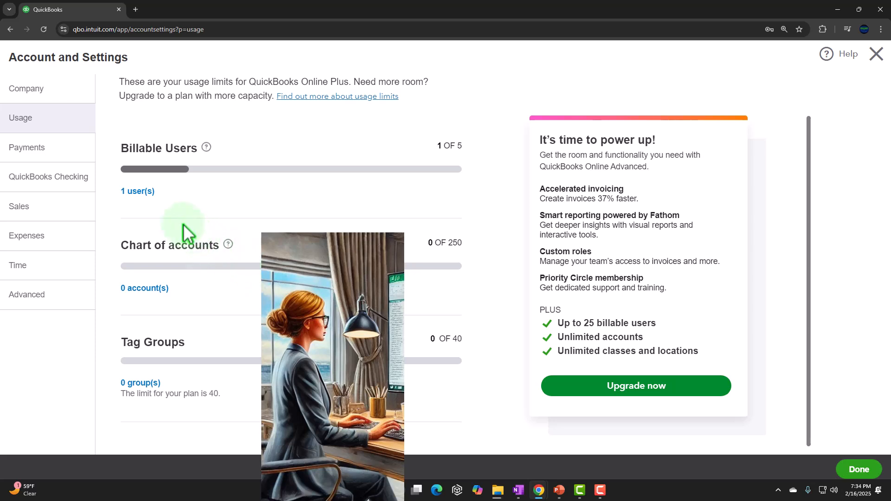
left_click(144, 193)
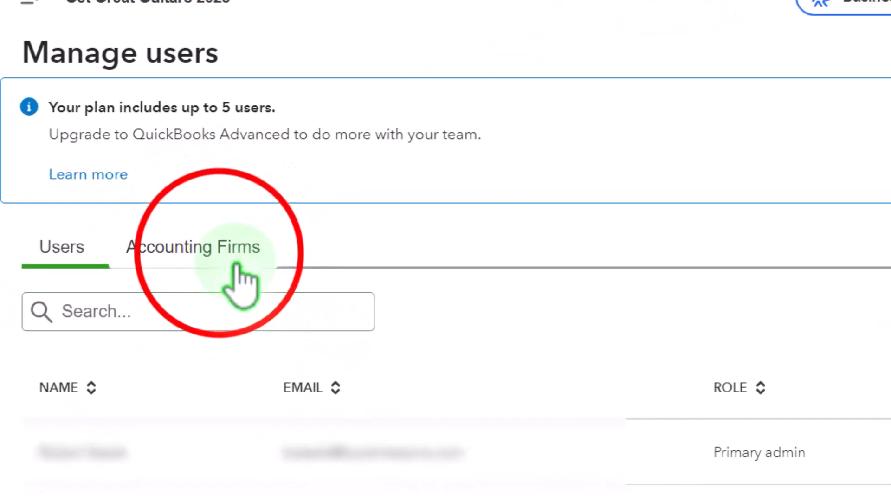
Review the accountant invitation option under Accounting Firms and return to the list of users
left_click(225, 257)
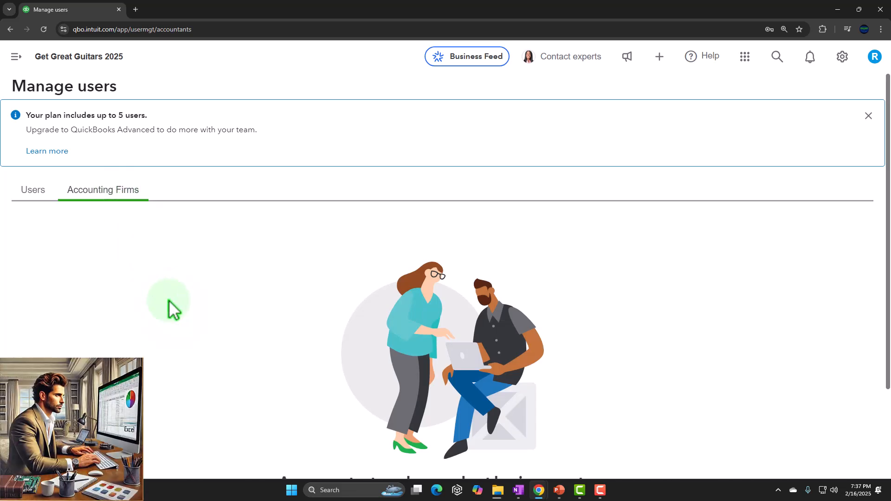
scroll(168, 300, "down", 2)
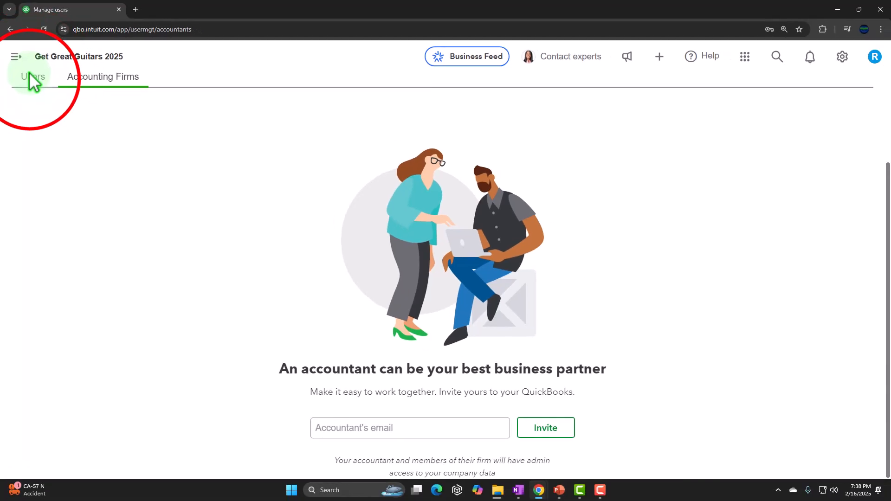
left_click(31, 80)
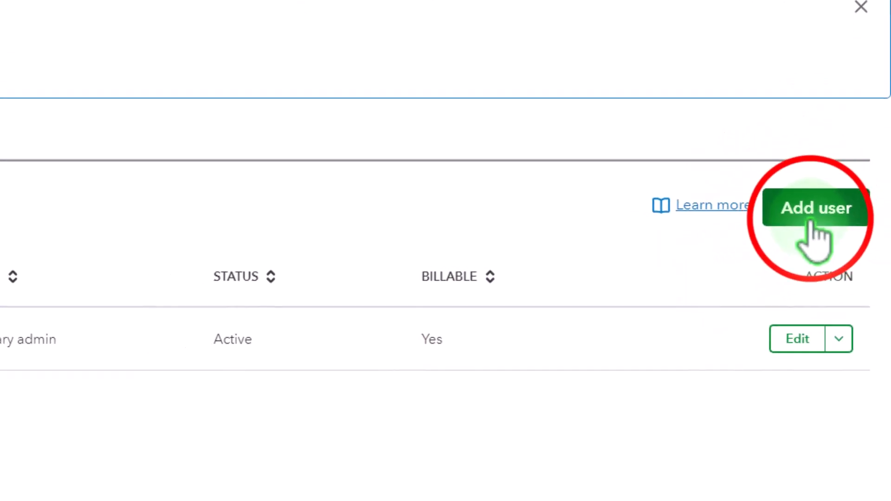
Start adding a user and fill in the person's first name, last name and e-mail
left_click(843, 230)
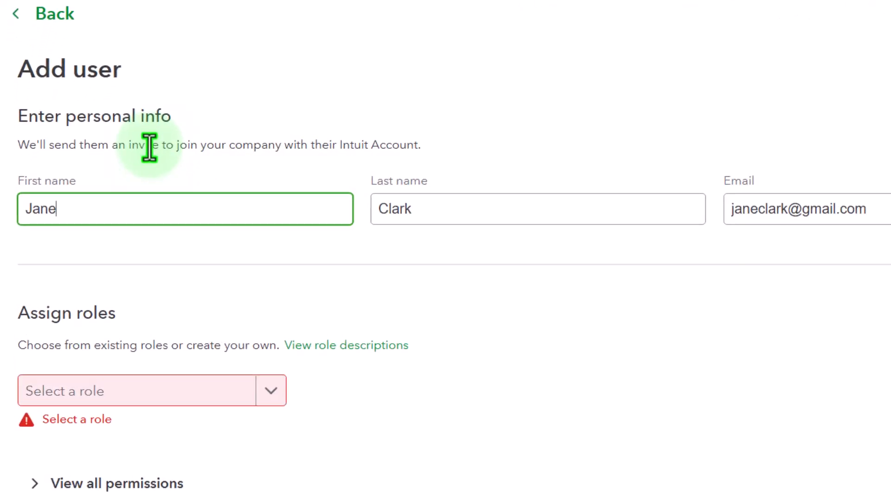
key("Tab")
key("Tab")
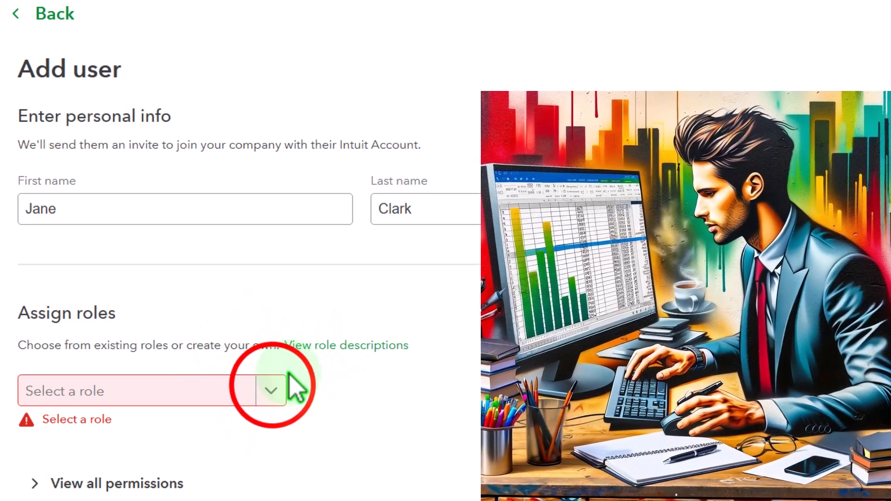
Look through the available roles and assign the Standard all access role to the new user
left_click(272, 390)
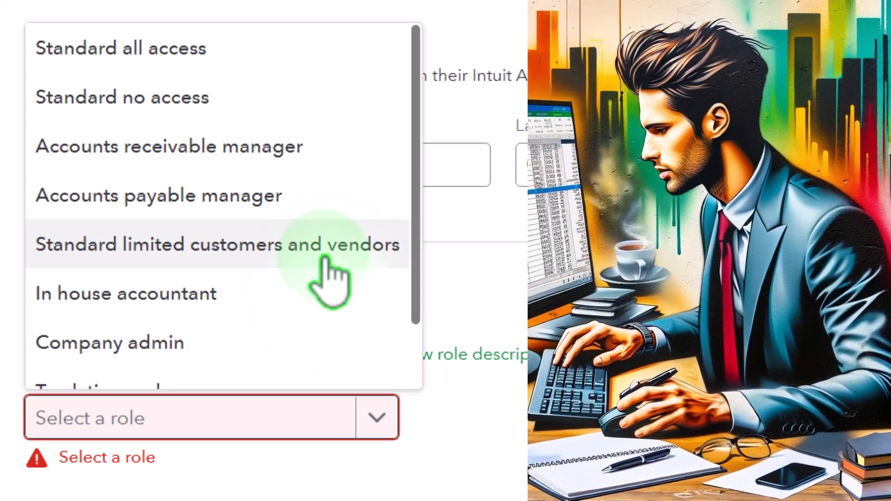
scroll(325, 260, "down", 2)
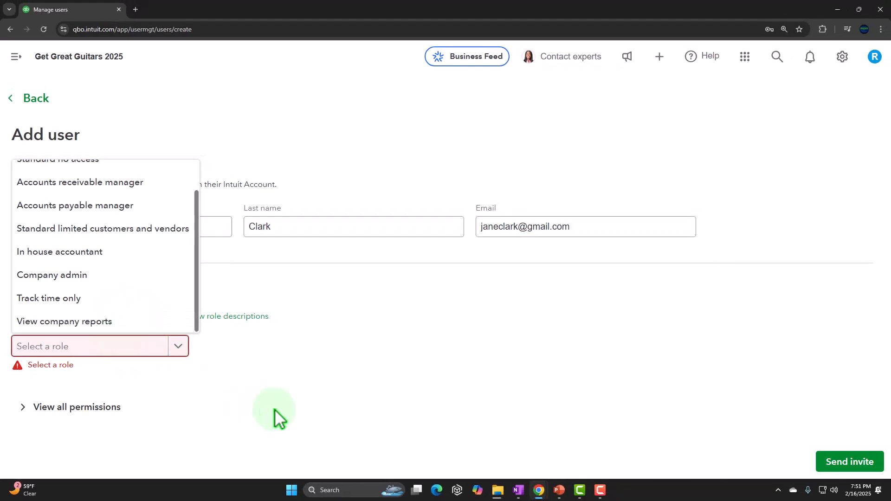
left_click(283, 410)
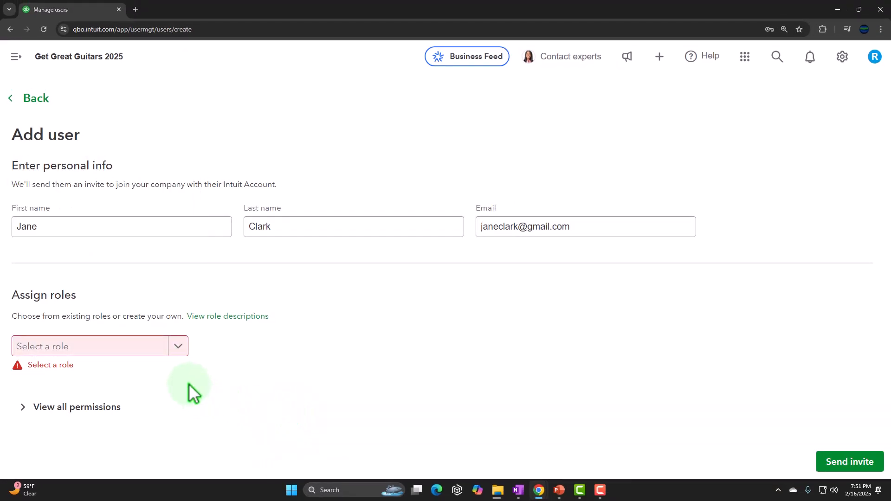
left_click(180, 359)
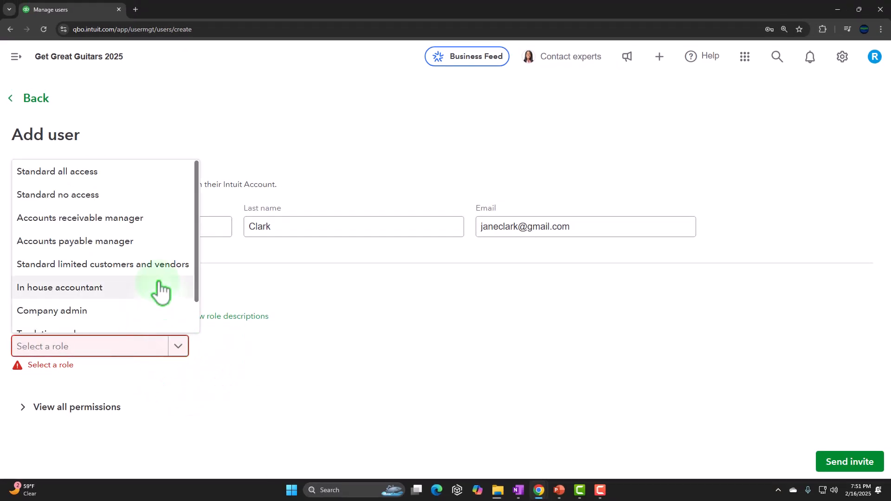
left_click(87, 180)
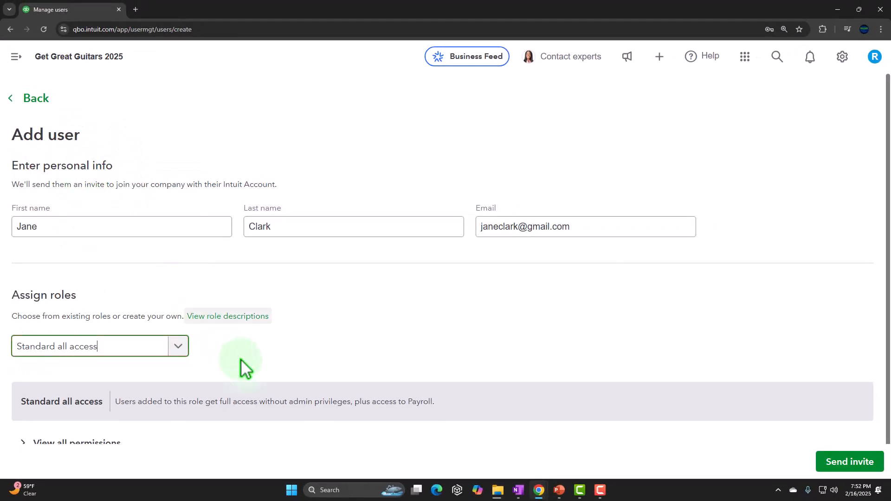
Expand all permissions of the Standard all access role and review the access categories
scroll(267, 372, "down", 1)
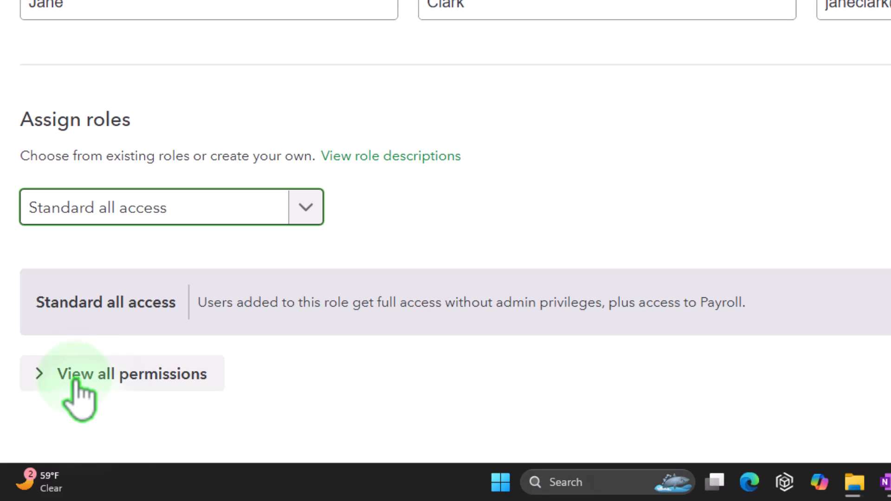
left_click(47, 423)
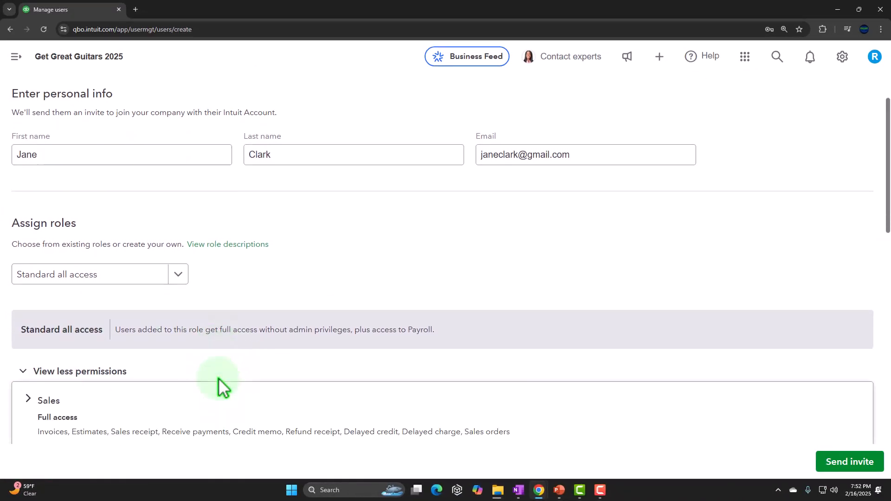
scroll(218, 378, "down", 3)
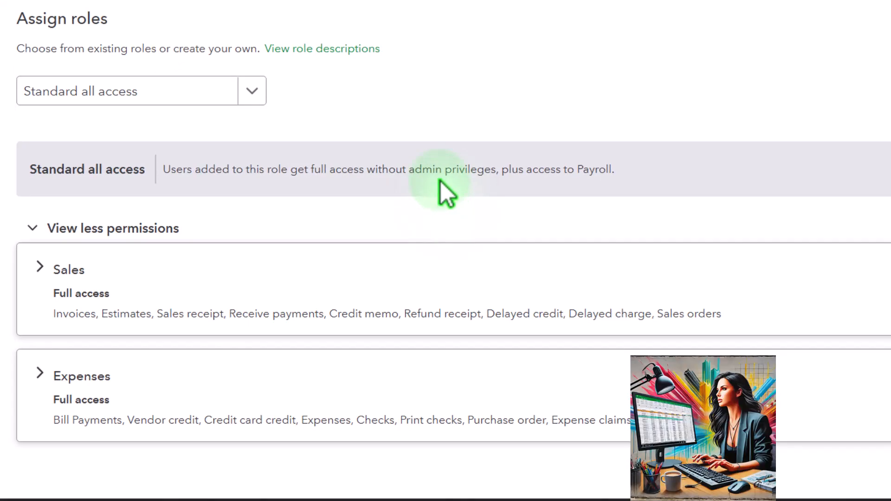
scroll(463, 182, "down", 2)
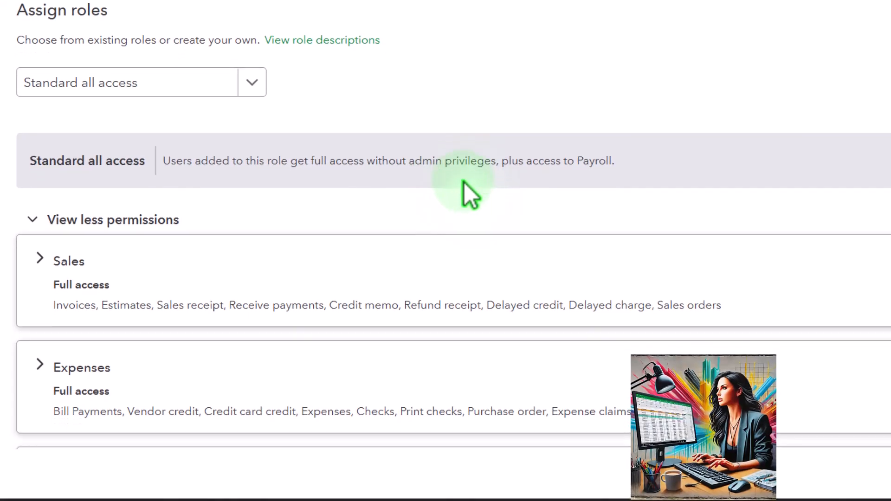
scroll(55, 225, "down", 4)
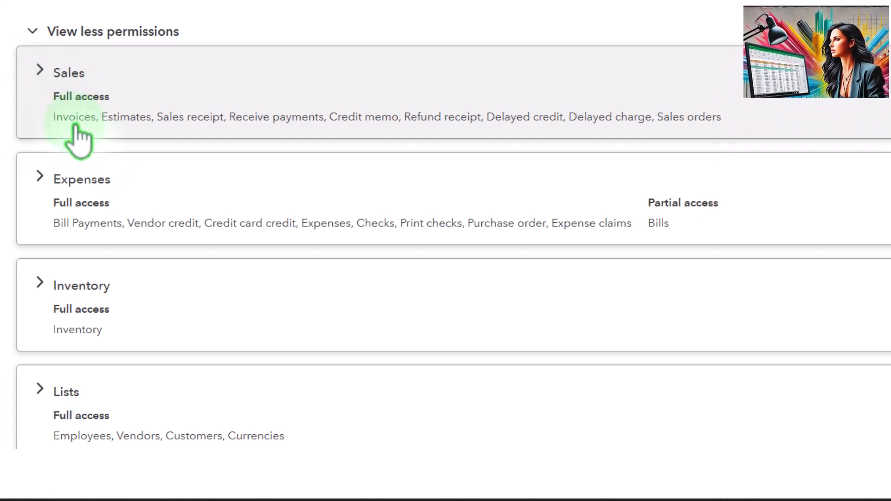
Expand the Sales permissions and examine the view, create and edit rights for each sales form
left_click(39, 70)
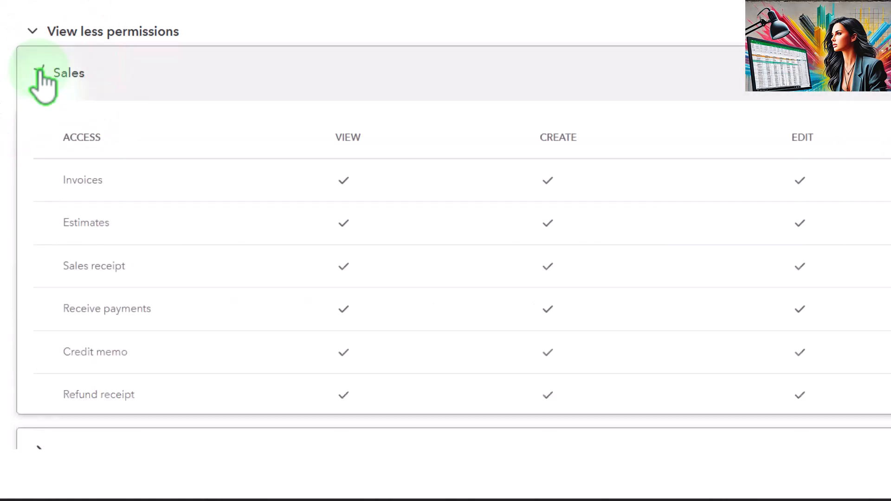
left_click(39, 71)
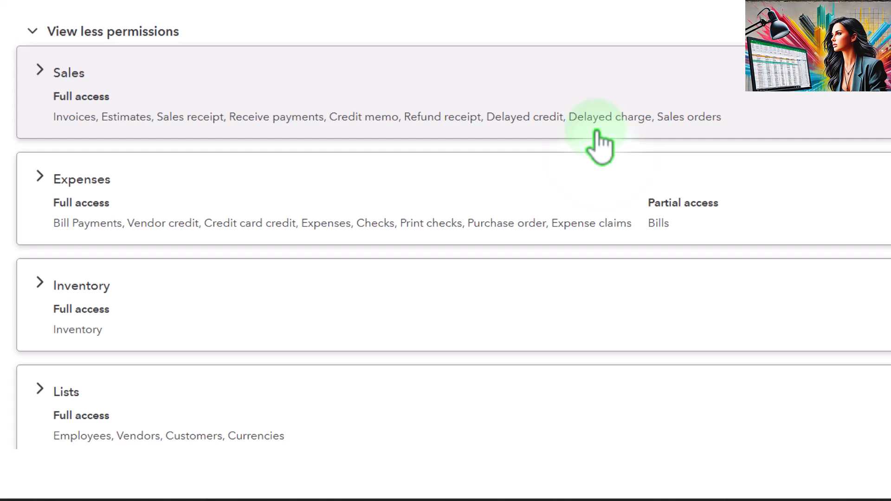
left_click(40, 71)
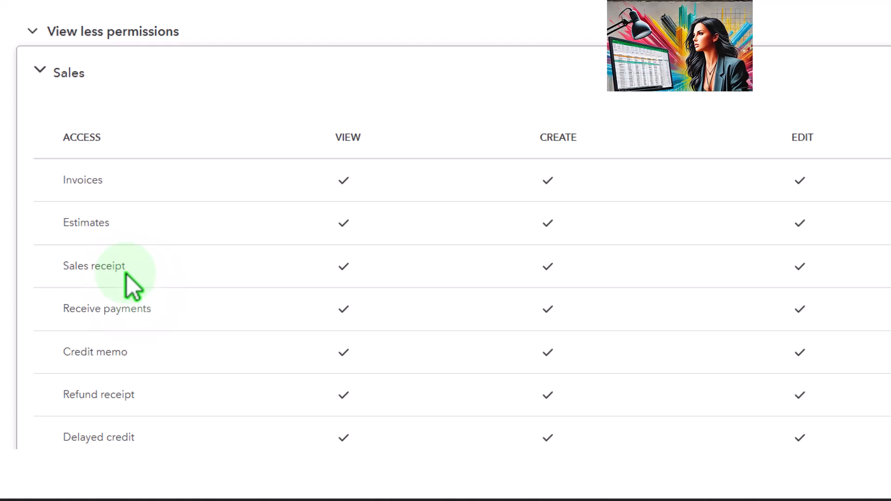
scroll(127, 275, "down", 1)
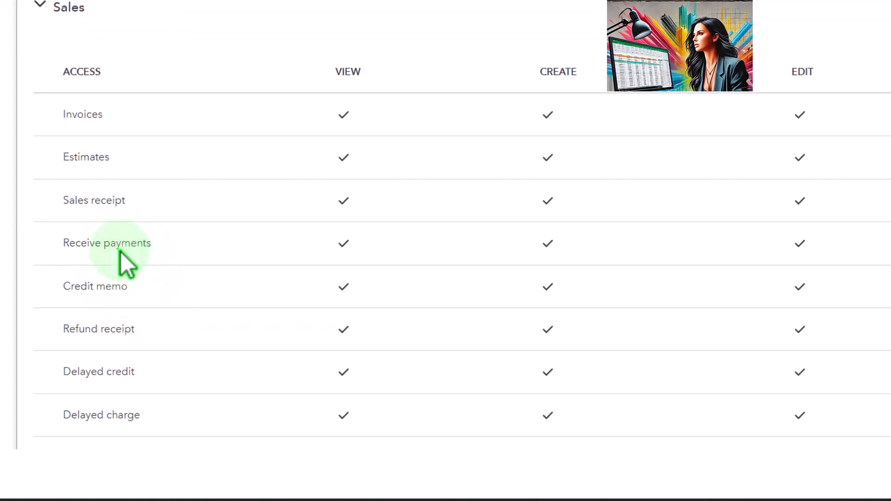
scroll(121, 253, "down", 1)
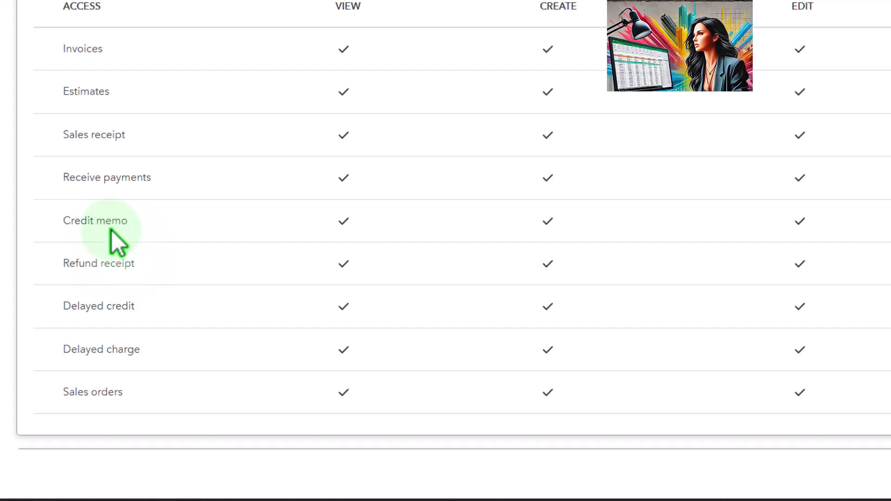
scroll(105, 271, "down", 1)
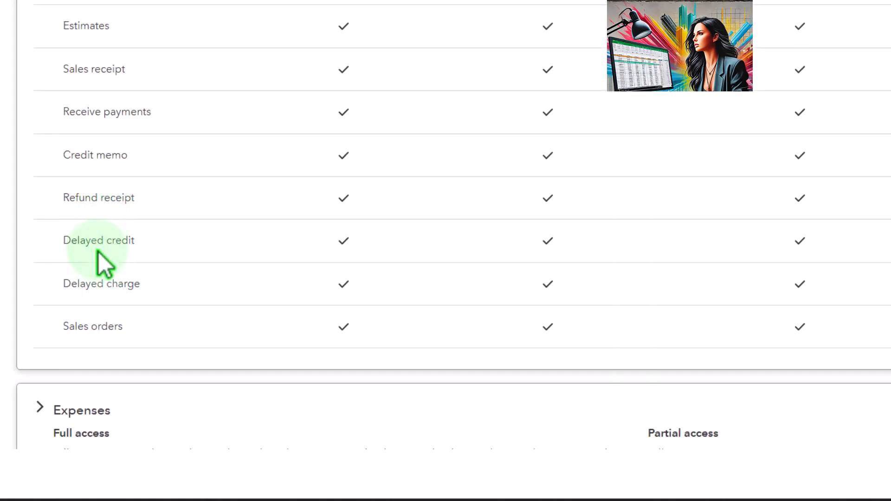
scroll(98, 252, "down", 1)
Review the role's access to Expenses, Inventory, Lists and Bookkeeping
scroll(98, 278, "down", 2)
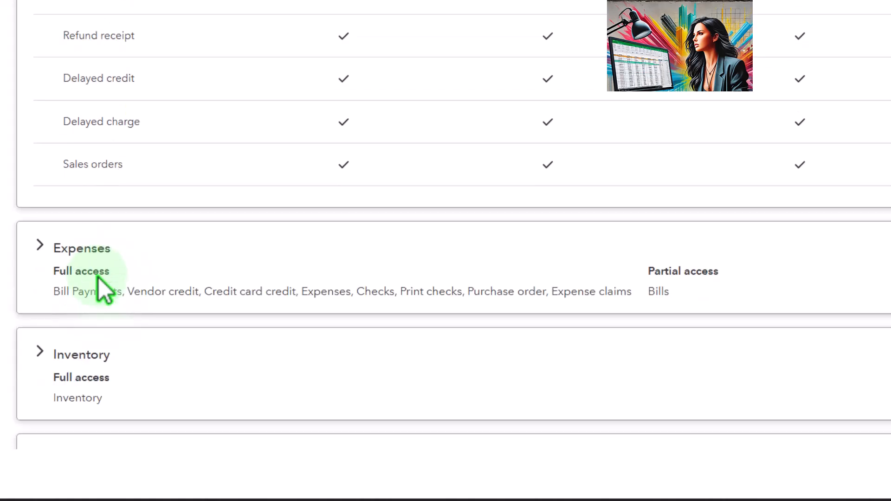
scroll(99, 278, "down", 1)
scroll(36, 270, "down", 1)
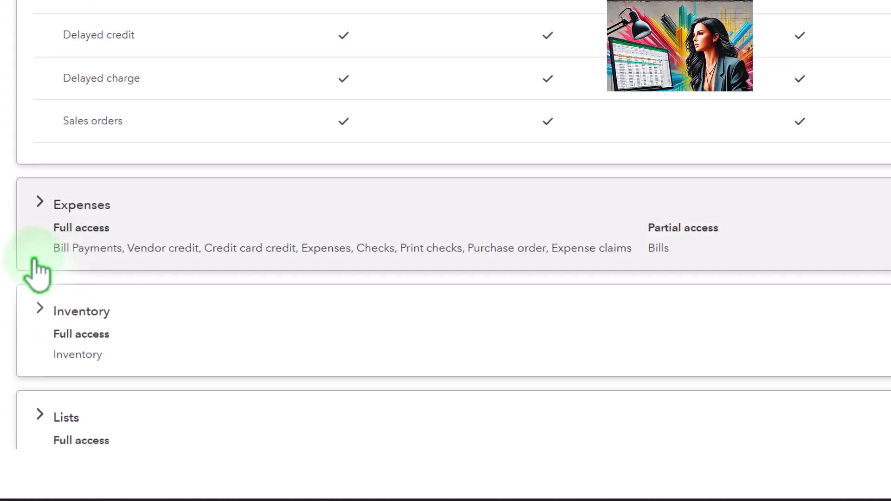
scroll(36, 270, "down", 2)
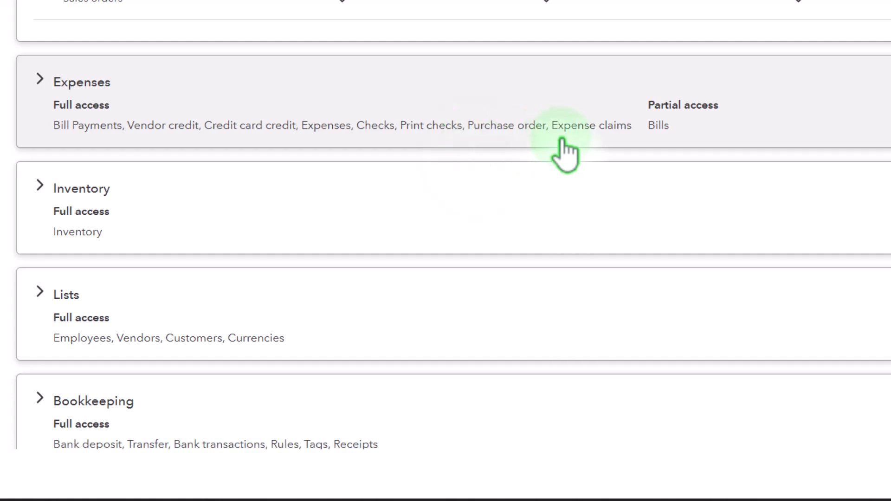
Expand the Expenses and Inventory permissions and examine the rights for each item
left_click(33, 77)
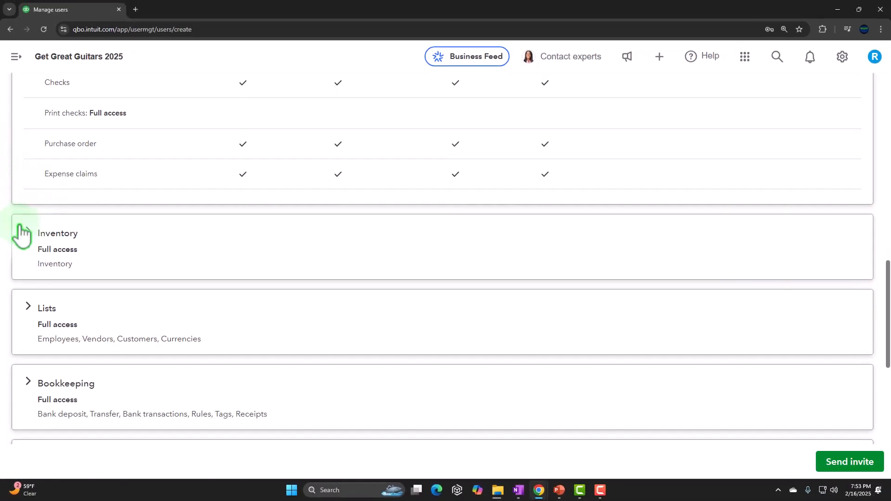
scroll(53, 241, "up", 4)
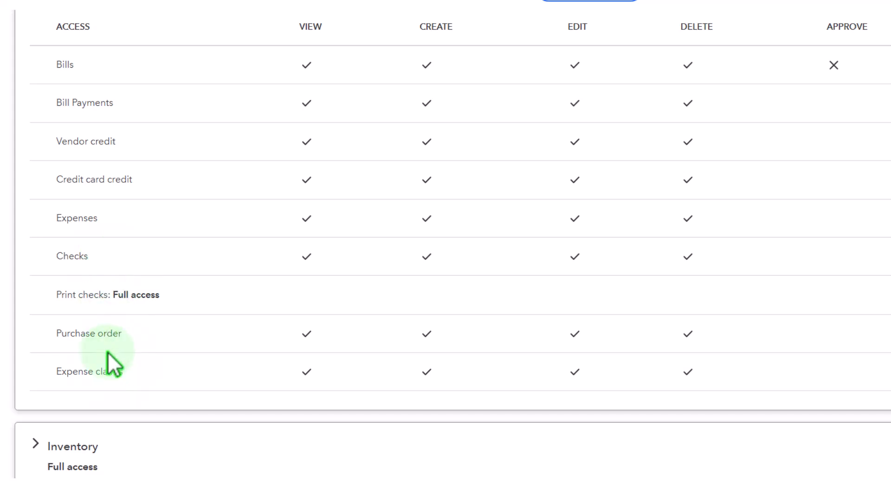
scroll(107, 353, "down", 5)
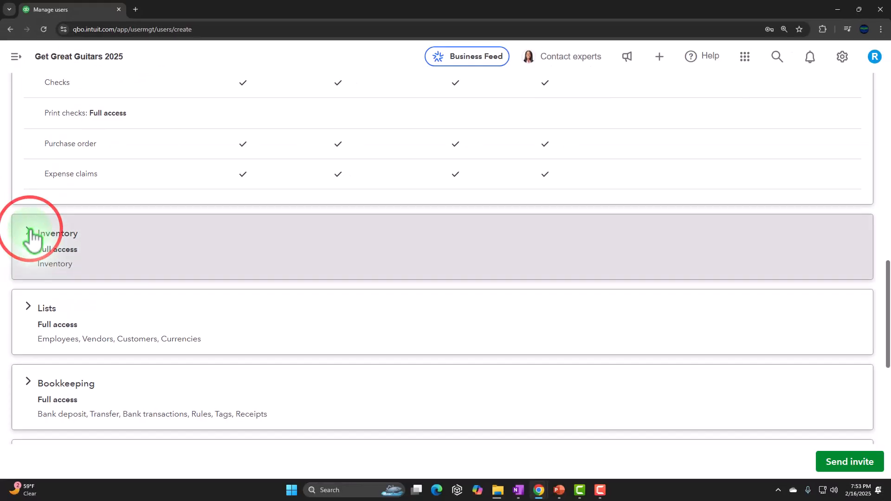
scroll(71, 180, "down", 5)
scroll(31, 239, "up", 4)
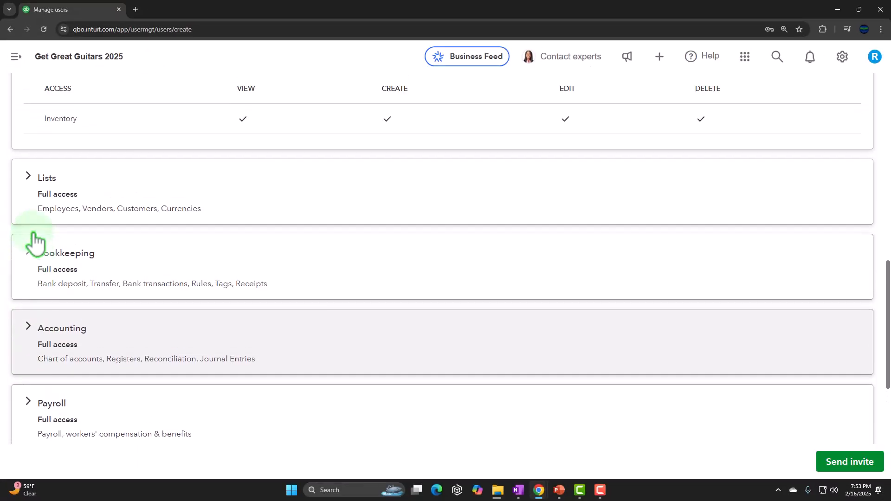
scroll(37, 241, "up", 1)
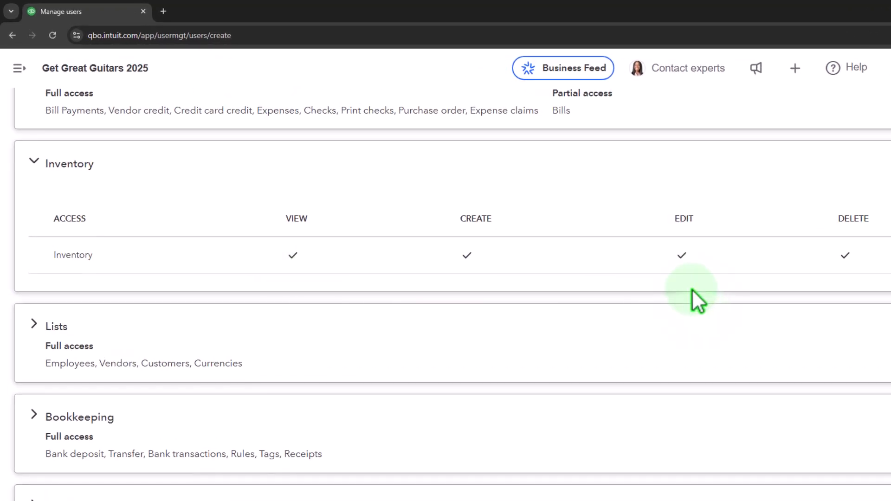
Expand the Lists permissions and examine the rights for employees, vendors, customers and currencies
scroll(691, 289, "down", 1)
left_click(31, 266)
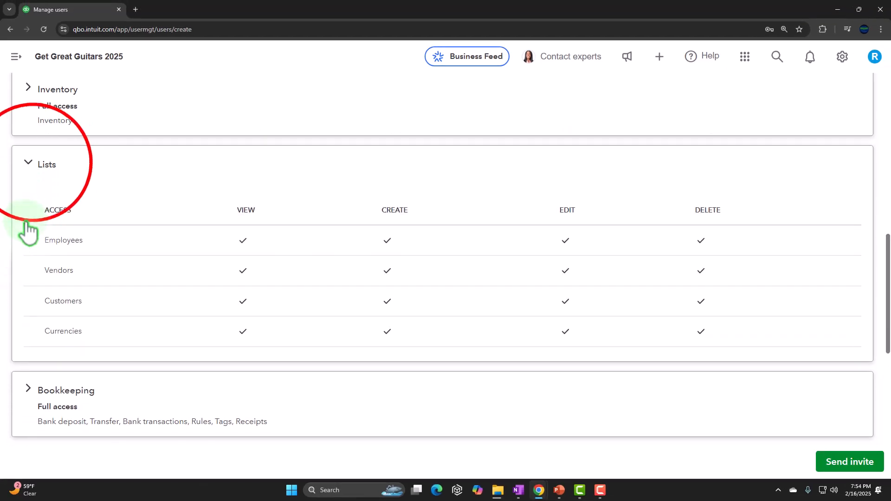
left_click(30, 162)
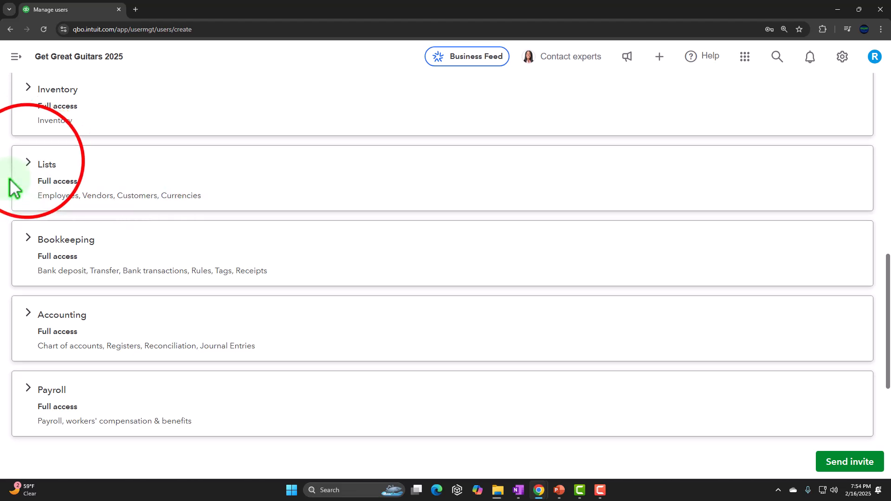
left_click(27, 165)
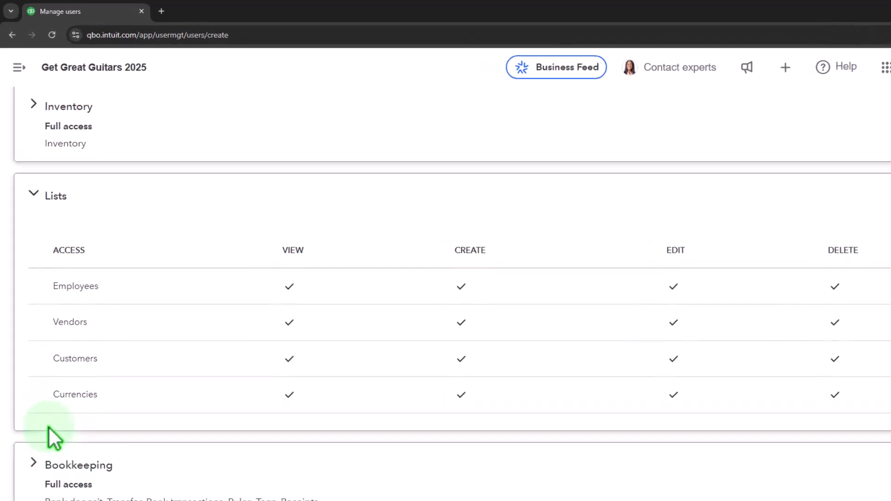
Expand the Bookkeeping permissions and examine the rights for deposits, transfers, bank transactions, rules, tags and receipts
scroll(31, 432, "down", 3)
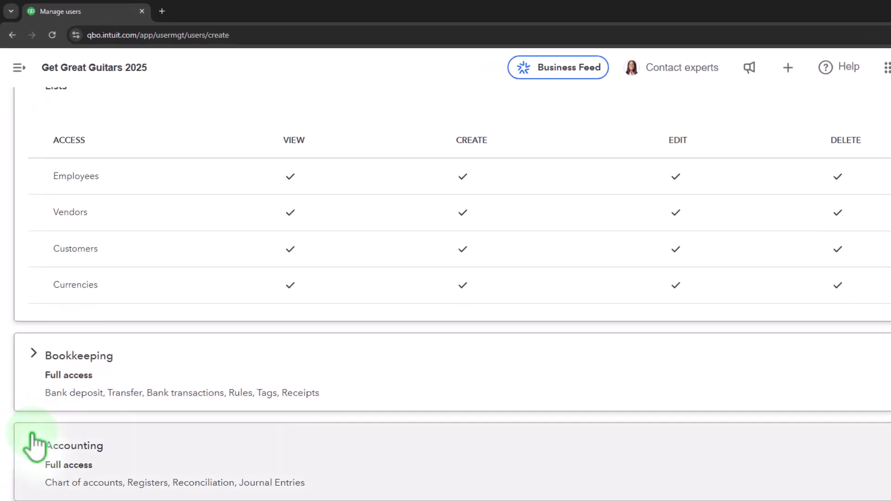
scroll(33, 443, "down", 1)
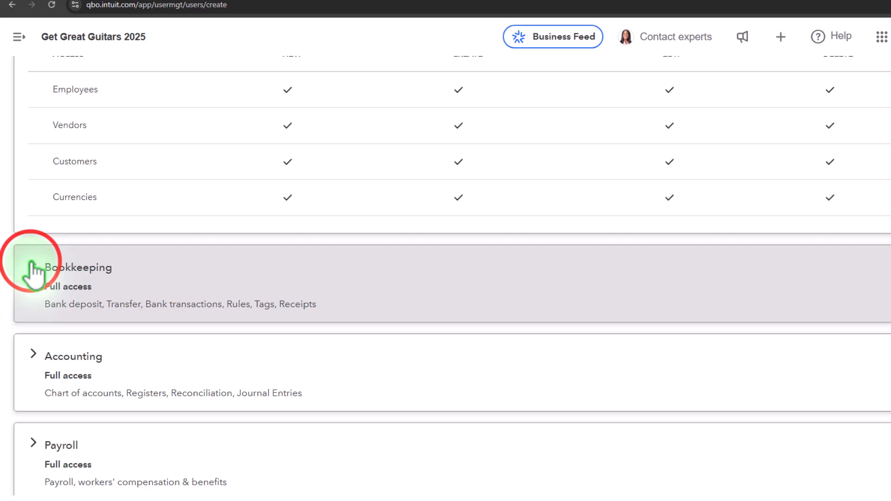
left_click(51, 310)
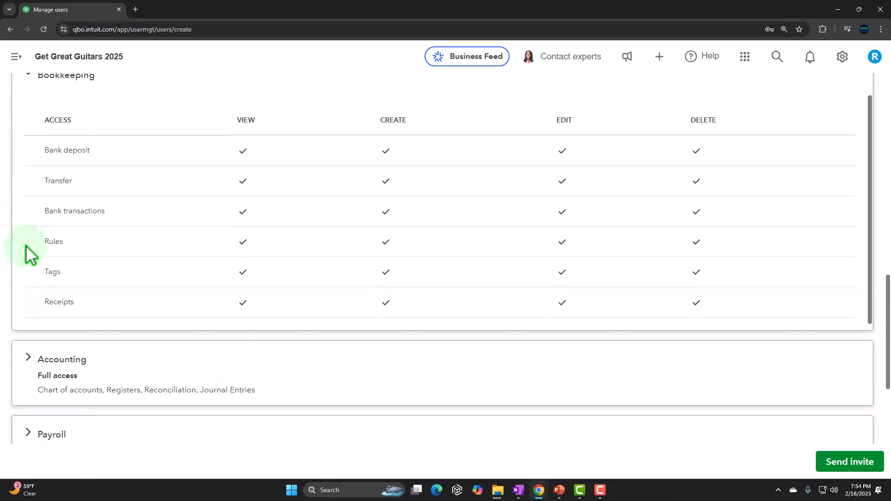
scroll(25, 245, "up", 1)
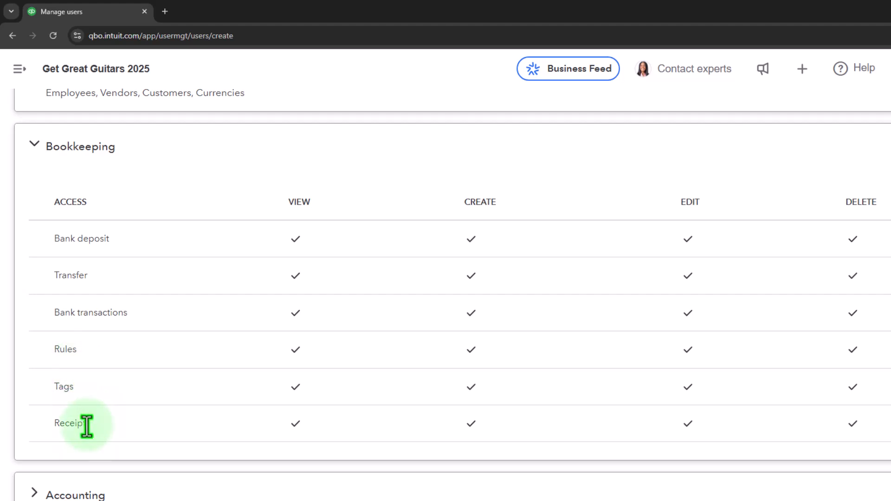
scroll(86, 426, "down", 1)
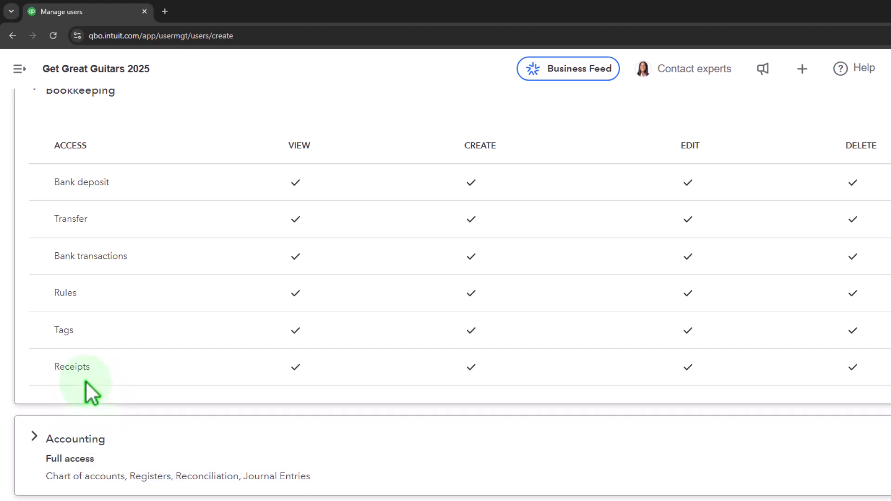
Expand the Accounting and Payroll permissions and examine the rights each category gives the role
scroll(86, 392, "down", 1)
scroll(66, 418, "down", 1)
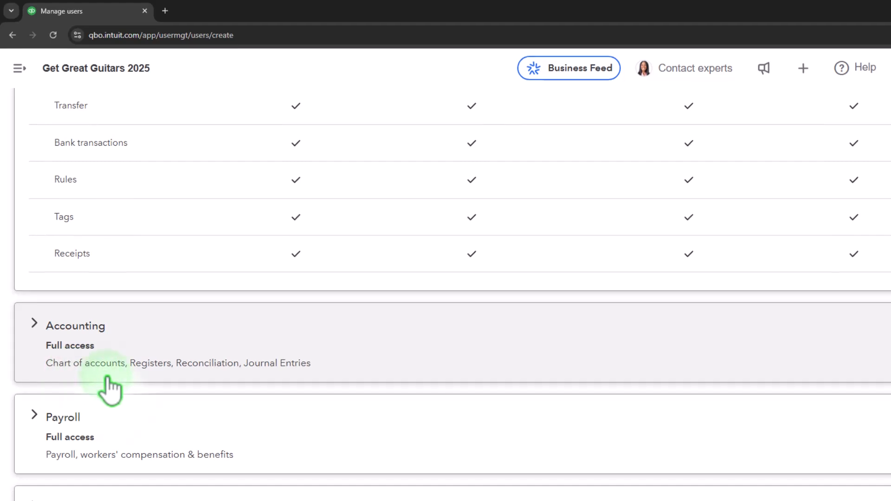
left_click(35, 323)
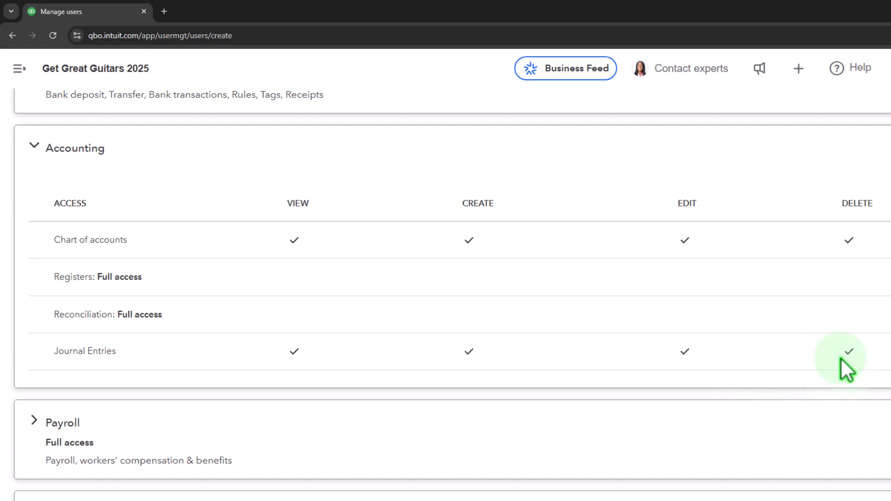
scroll(840, 364, "down", 1)
scroll(841, 366, "down", 1)
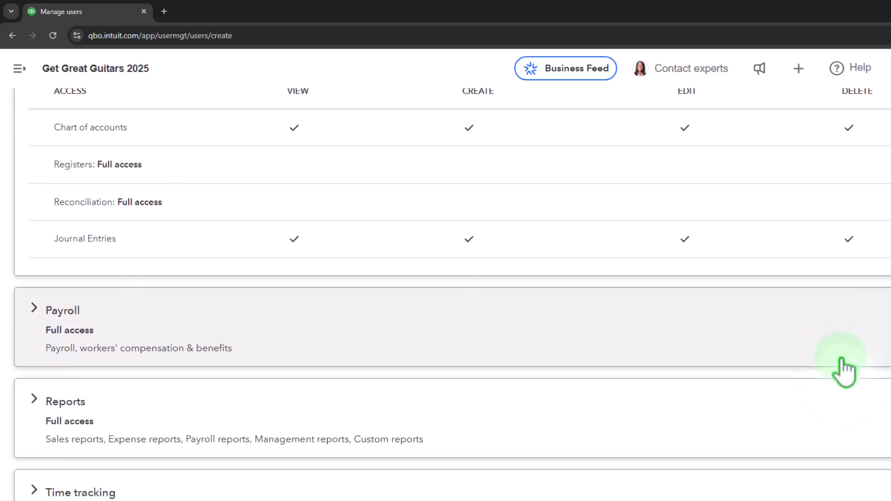
scroll(842, 369, "down", 1)
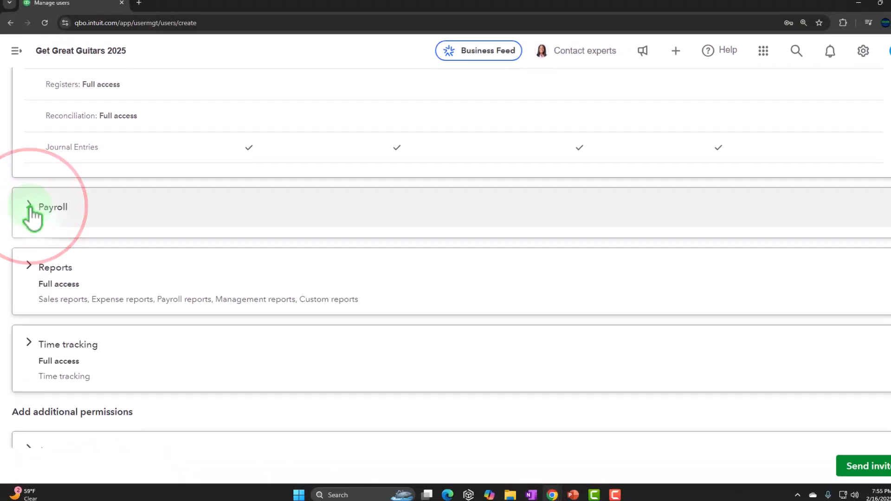
left_click(42, 167)
scroll(59, 287, "up", 3)
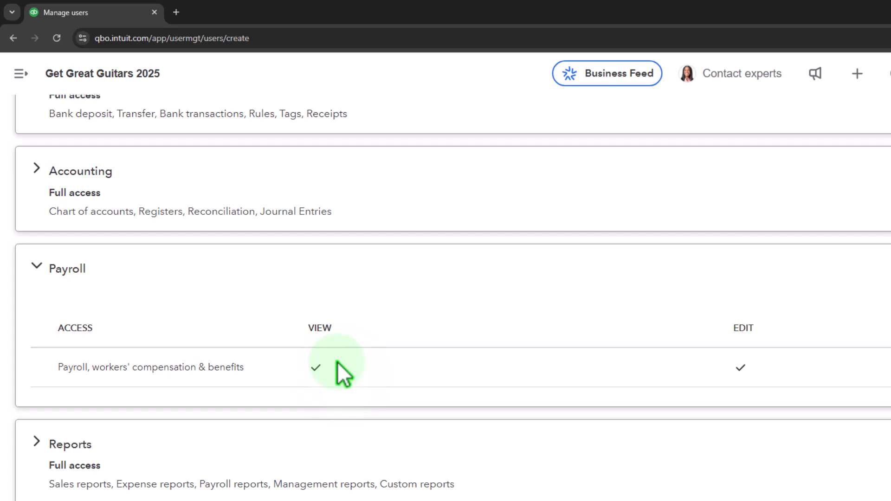
Expand the Reports and Time tracking permissions to check the role's access to each report type and to time tracking
scroll(338, 369, "down", 3)
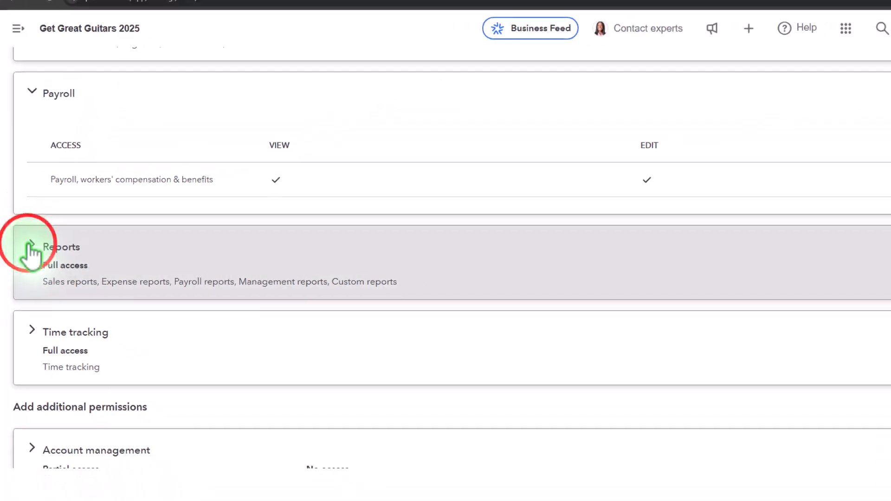
left_click(52, 246)
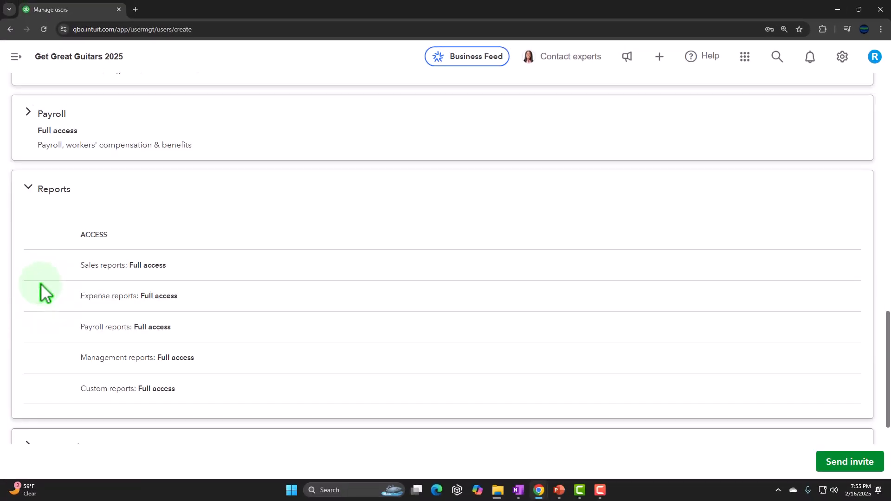
scroll(41, 290, "down", 1)
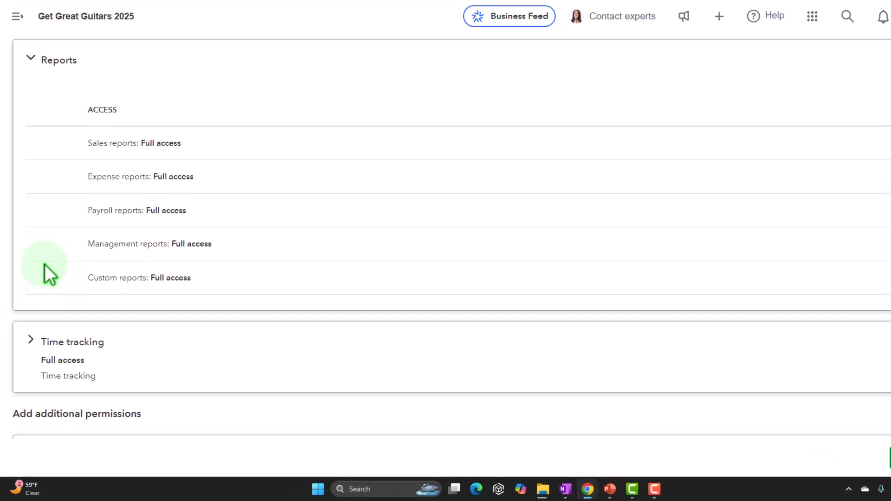
scroll(63, 160, "down", 1)
left_click(46, 192)
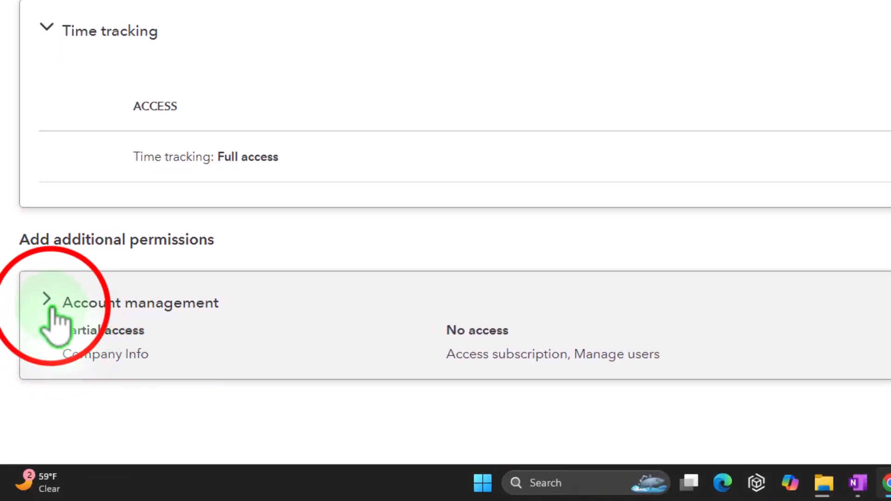
Expand the Account management permissions and examine the options for Company Info, Access subscription and Manage users
left_click(46, 299)
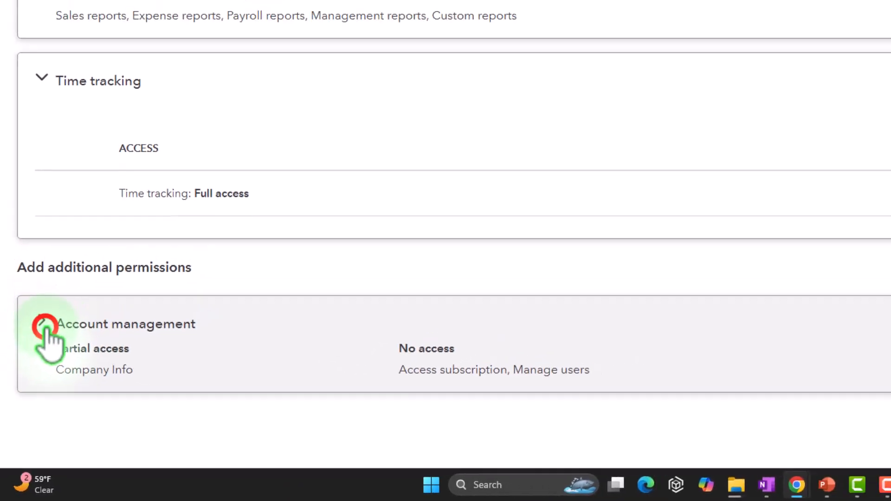
scroll(33, 364, "down", 2)
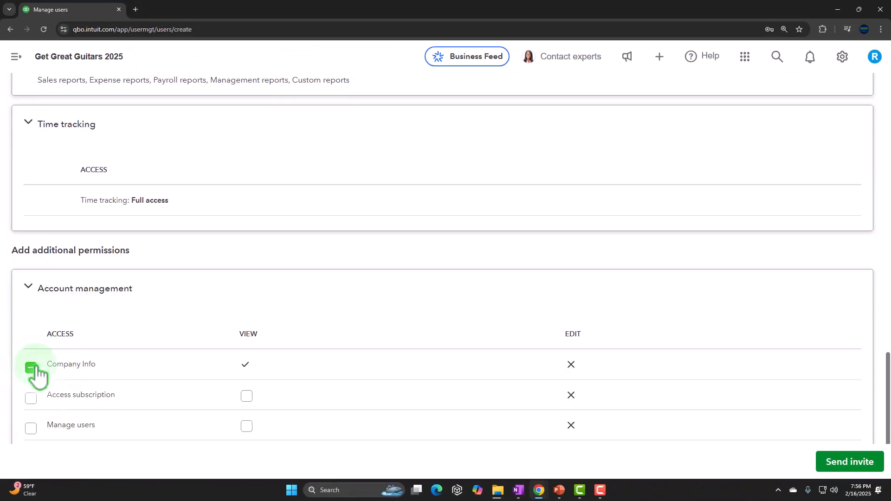
scroll(35, 366, "down", 1)
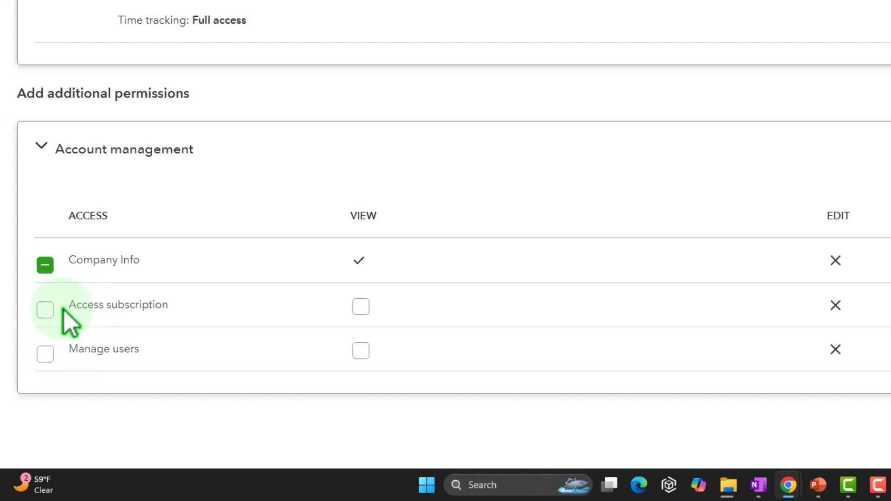
Change the new user's assigned role to Standard no access
scroll(66, 318, "up", 15)
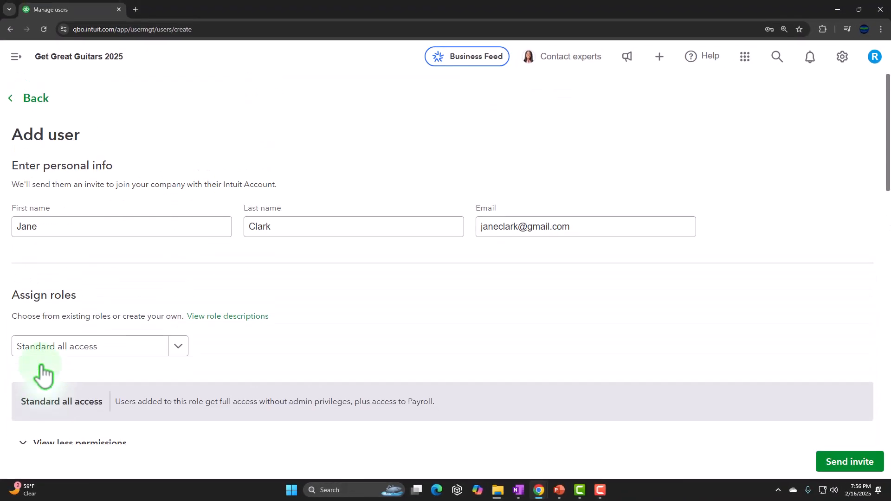
scroll(159, 260, "down", 2)
left_click(179, 254)
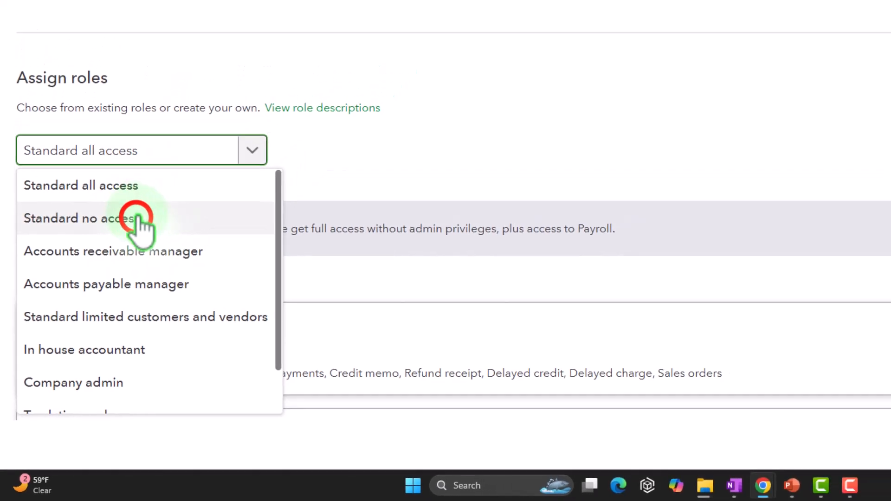
left_click(138, 219)
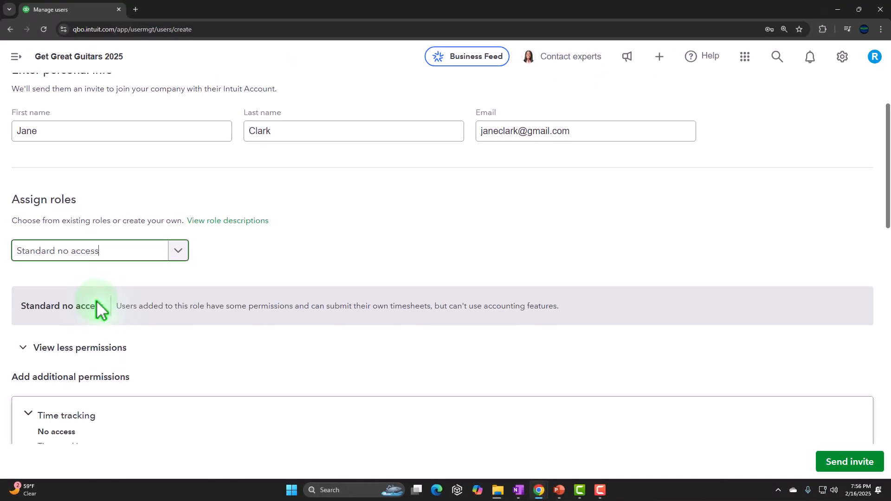
Review the Standard no access role's description, additional permissions and No access categories, expanding Account management
scroll(92, 299, "down", 1)
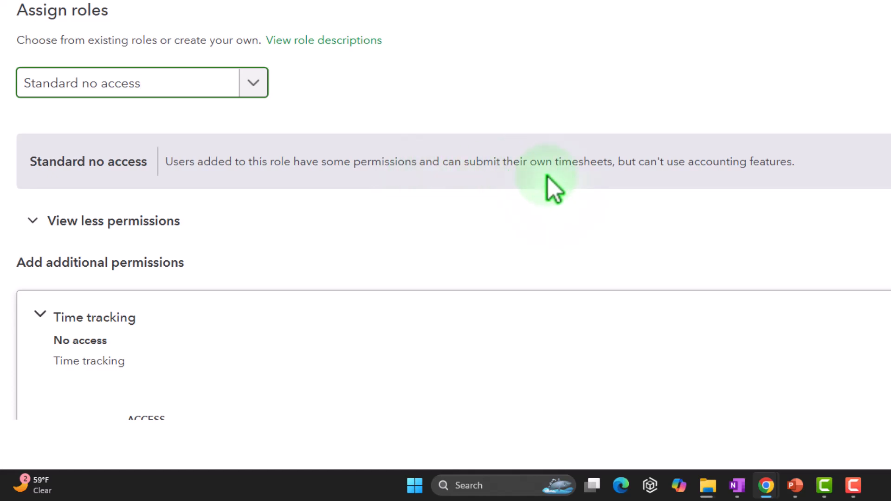
scroll(547, 176, "down", 3)
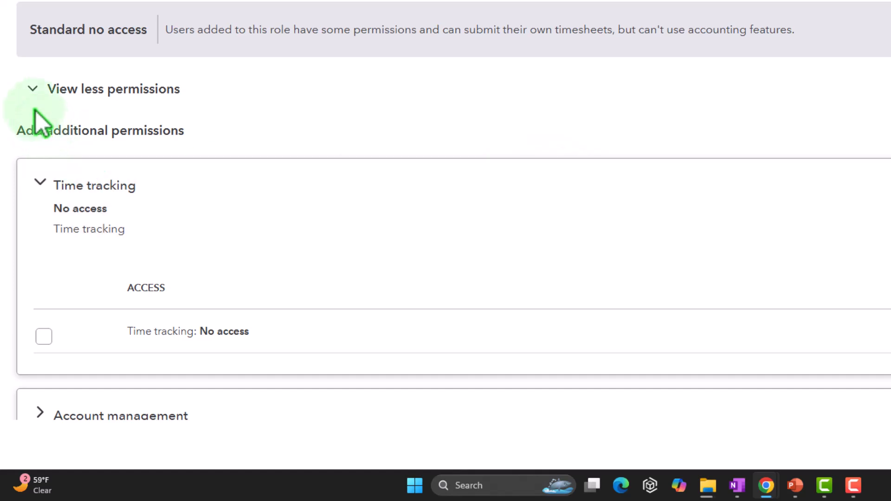
scroll(6, 139, "down", 1)
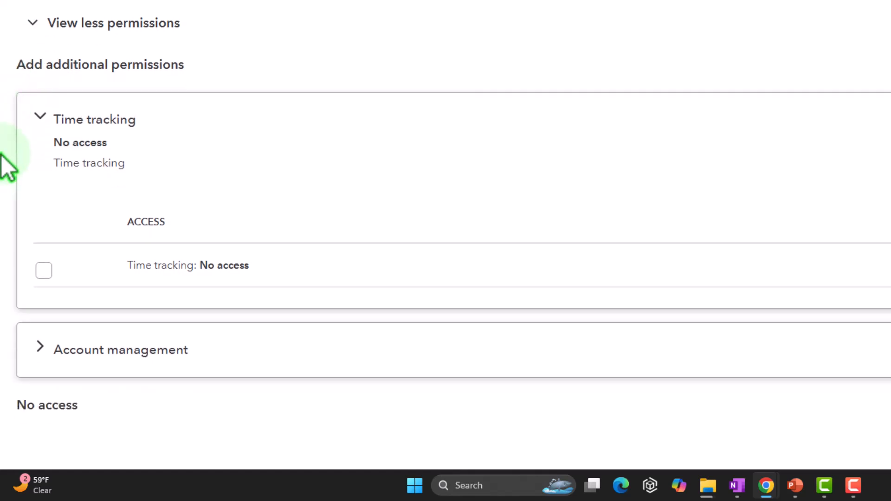
scroll(6, 187, "down", 1)
scroll(6, 187, "down", 2)
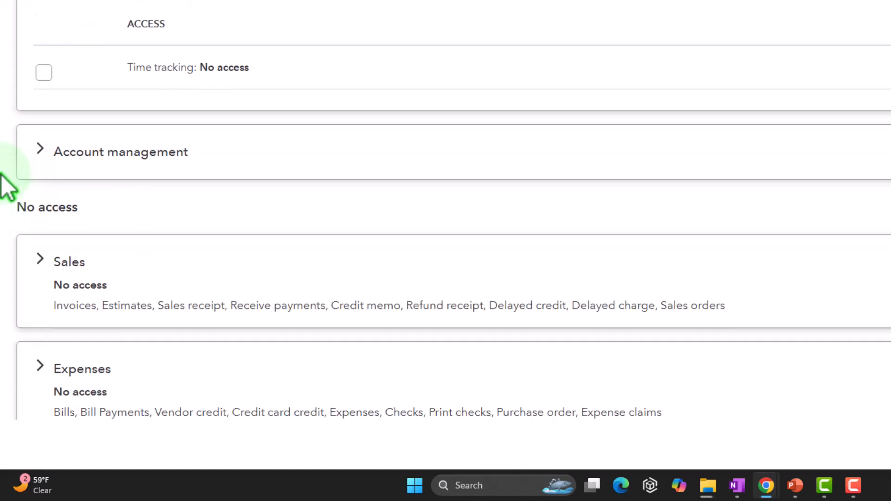
scroll(4, 181, "down", 1)
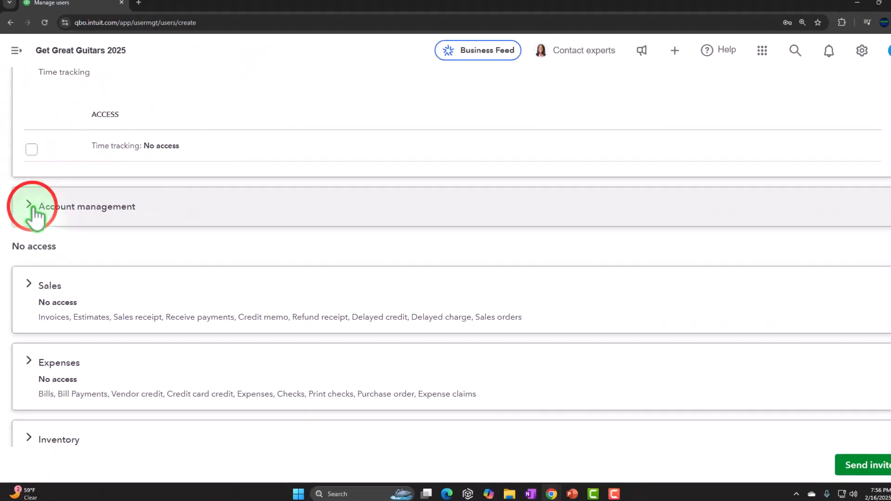
left_click(42, 87)
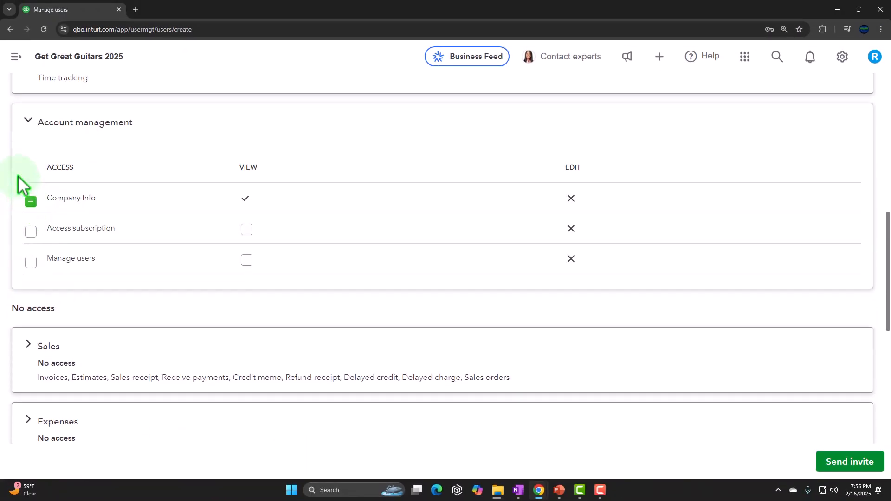
scroll(14, 195, "down", 3)
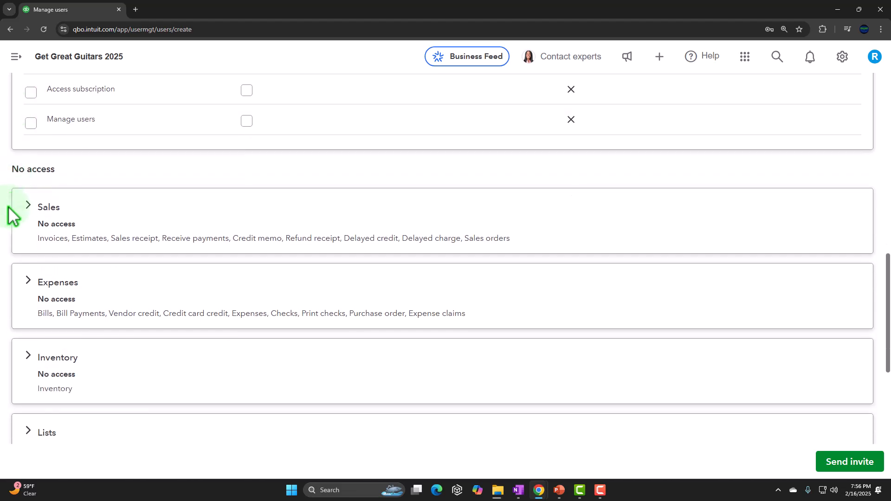
Read through the No access categories of the Standard no access role, from Sales down to Reports
scroll(9, 211, "down", 4)
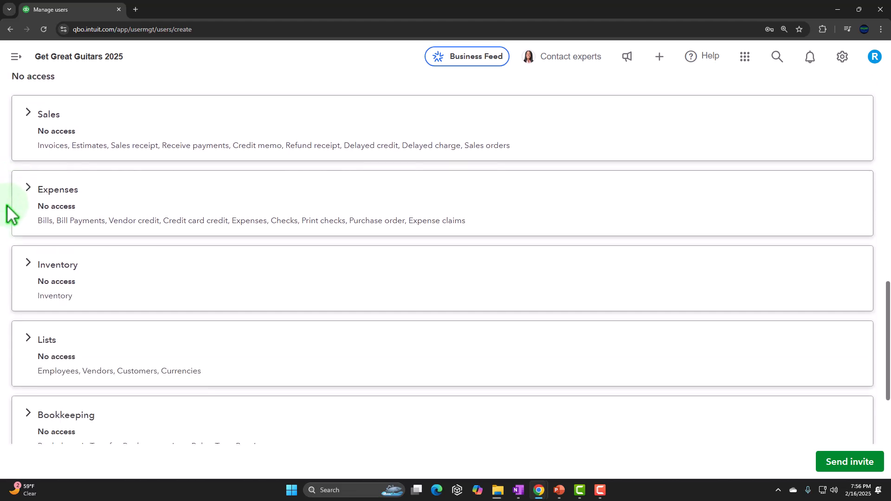
scroll(9, 214, "down", 4)
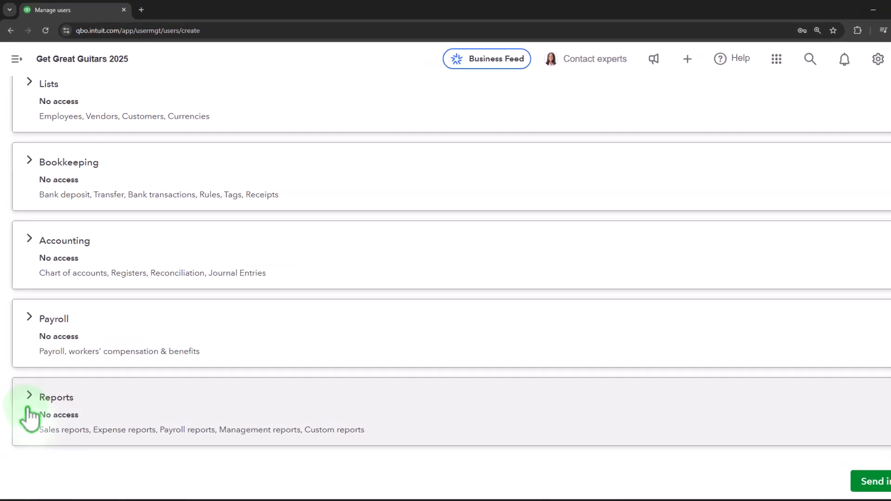
scroll(30, 420, "up", 3)
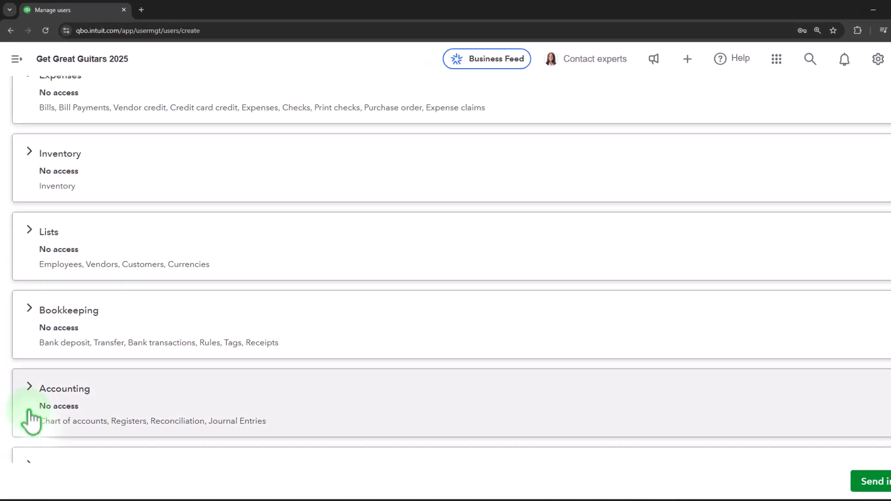
Change the new user's assigned role to Accounts receivable manager
scroll(29, 420, "up", 10)
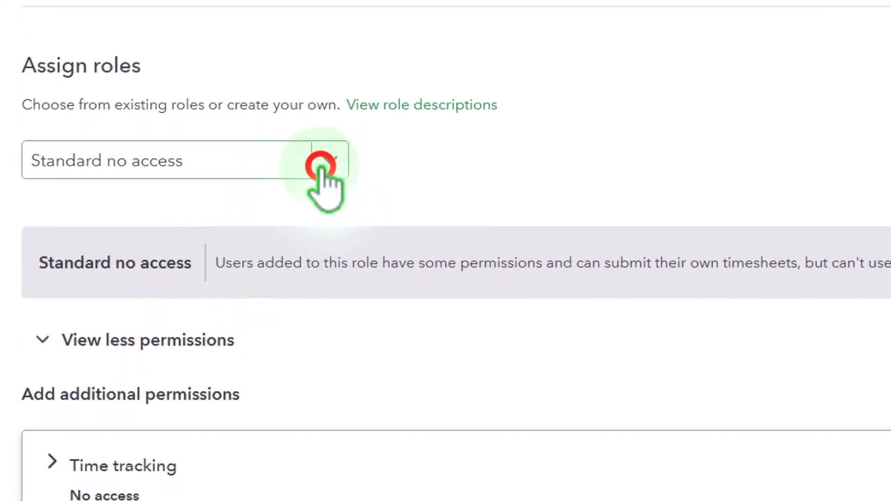
left_click(317, 224)
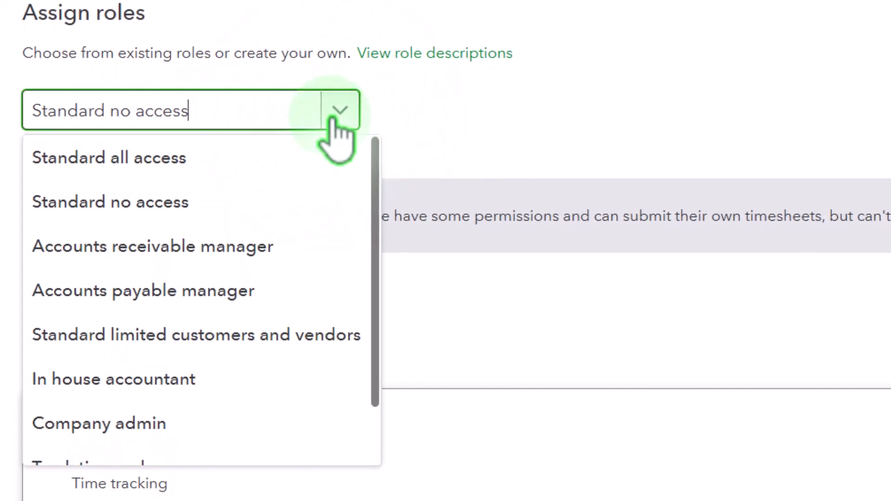
left_click(243, 251)
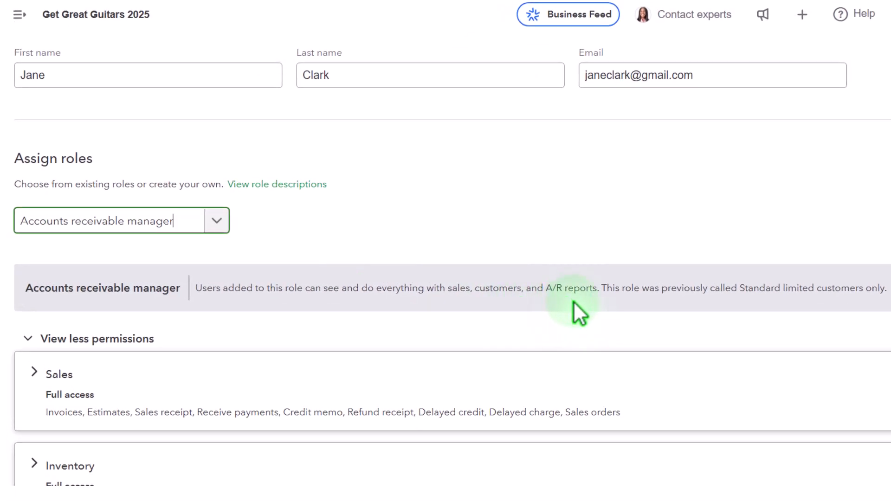
Review the Accounts receivable manager's access to Sales, Inventory, Lists, Bookkeeping, Reports and Time tracking
scroll(304, 304, "down", 1)
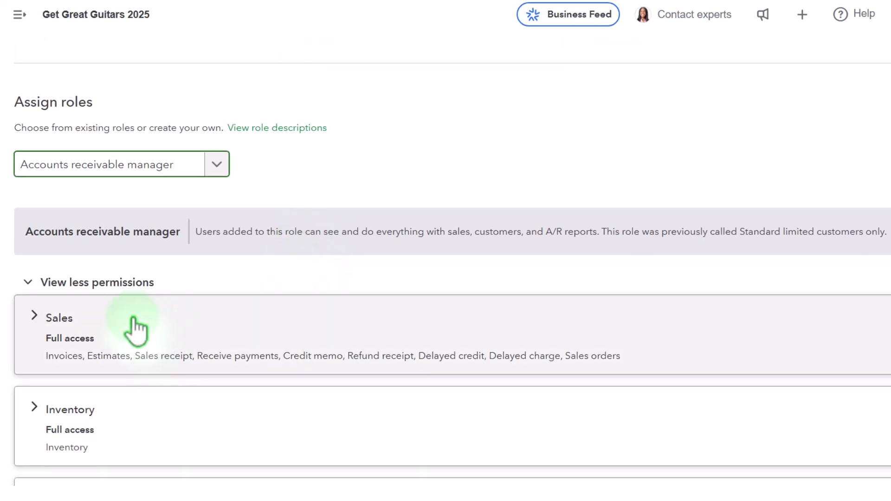
scroll(29, 322, "down", 2)
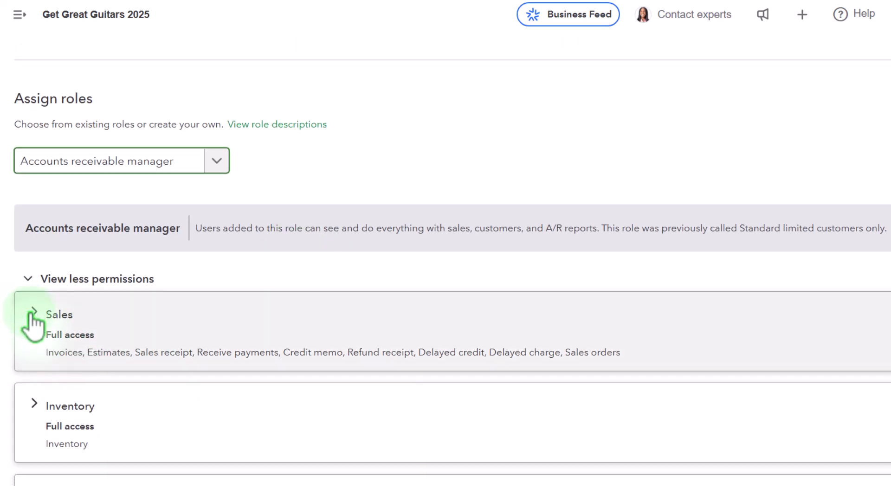
scroll(32, 327, "down", 1)
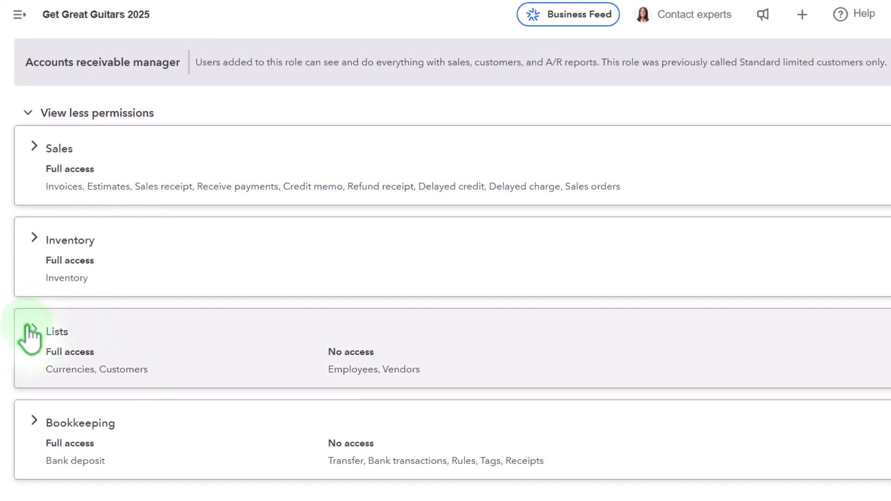
scroll(28, 336, "down", 2)
scroll(28, 338, "down", 2)
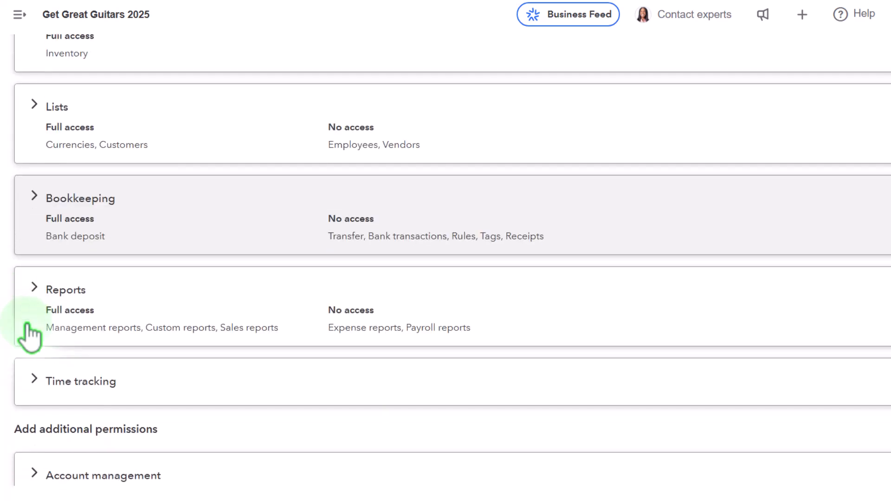
scroll(34, 313, "down", 2)
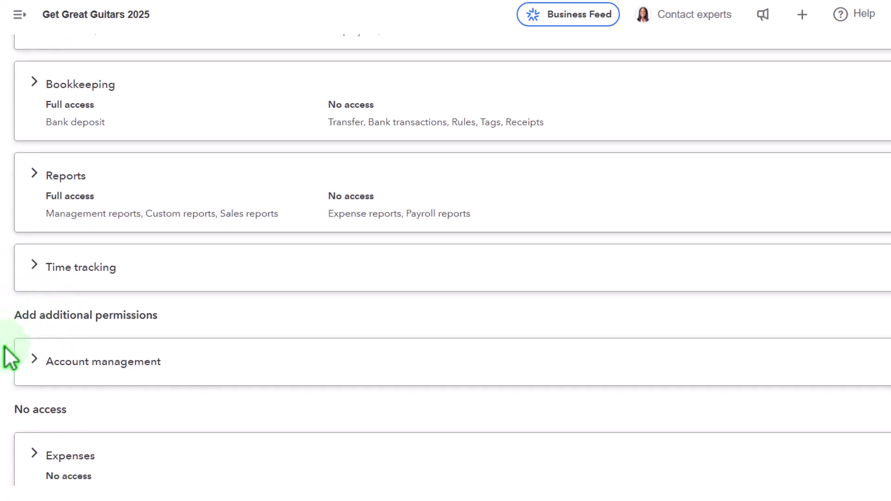
Expand the additional Account management permissions and examine the No access categories of the Accounts receivable manager role
left_click(41, 375)
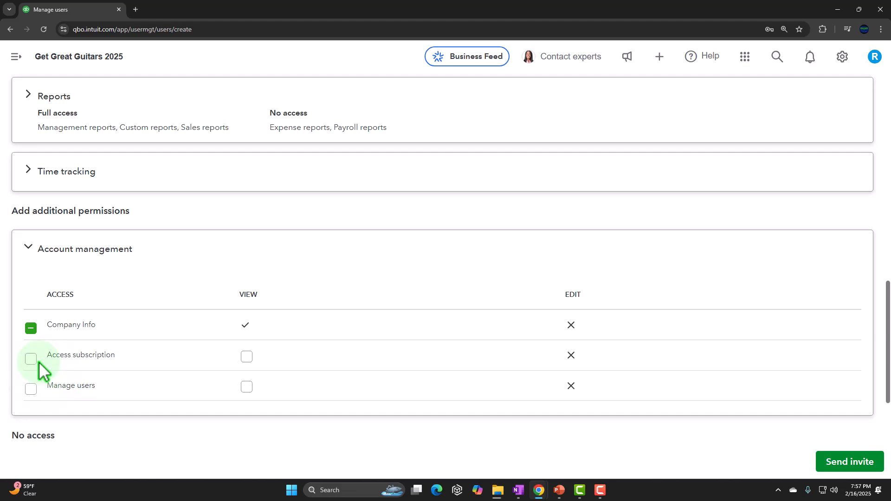
scroll(40, 367, "down", 2)
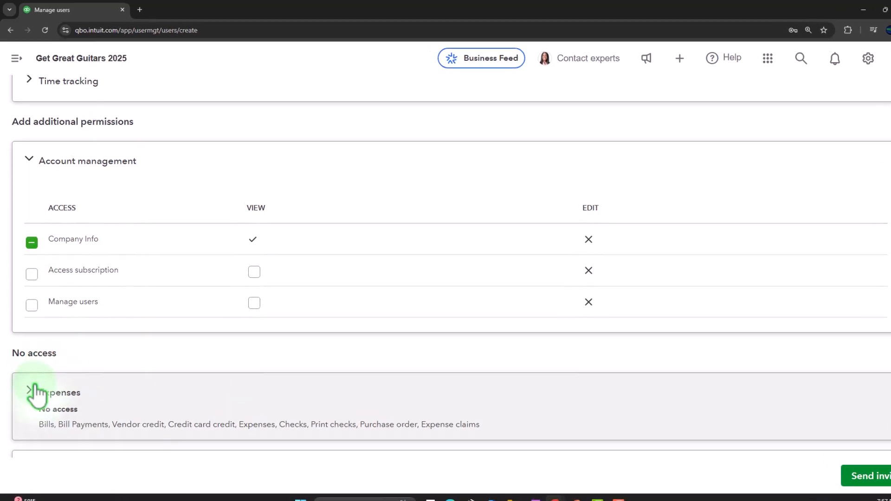
scroll(34, 387, "down", 2)
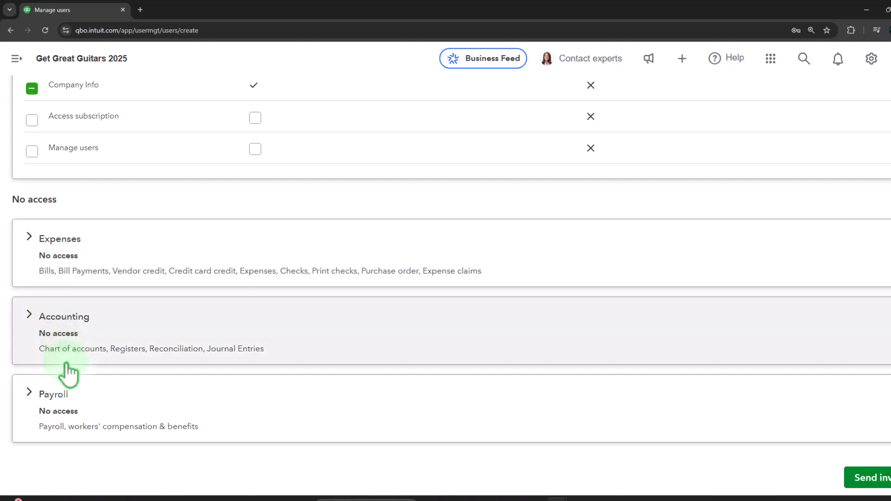
Change the new user's assigned role to Accounts payable manager
scroll(72, 398, "up", 2)
scroll(72, 392, "up", 18)
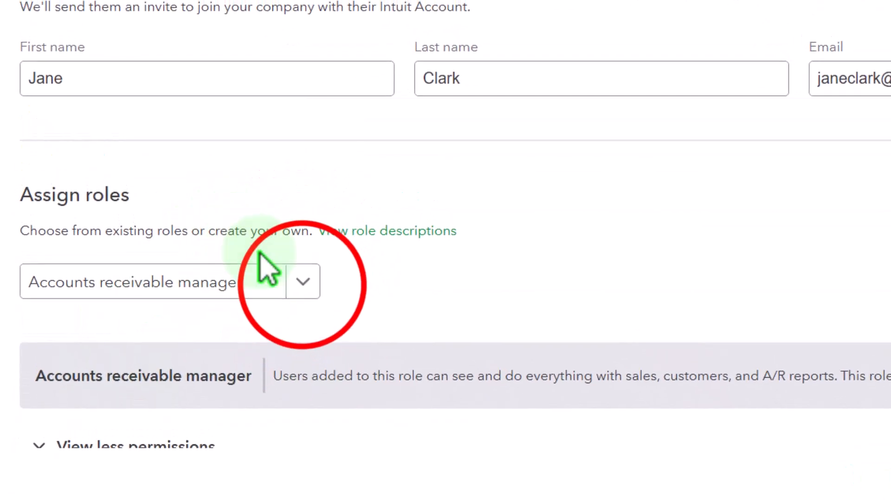
left_click(337, 402)
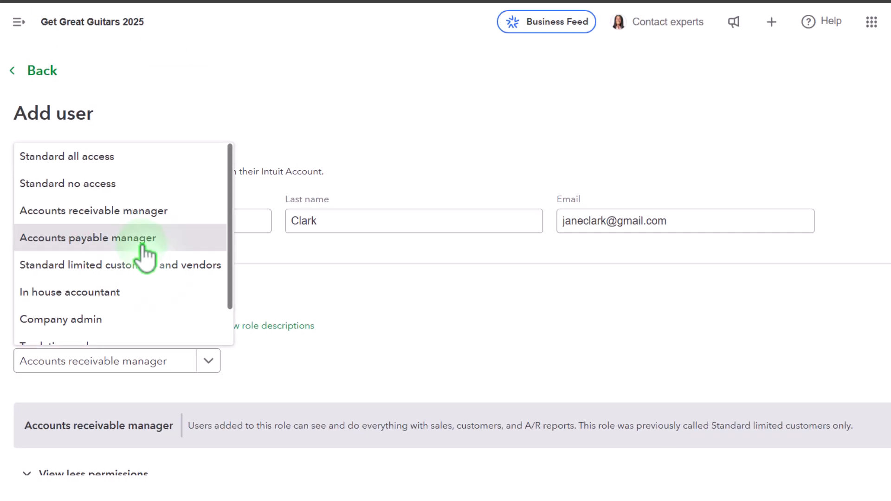
left_click(142, 245)
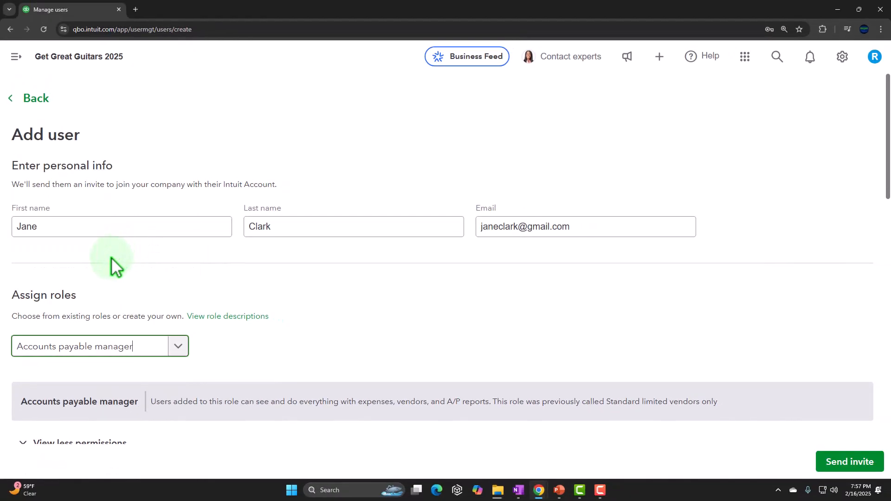
Review the Accounts payable manager's description and permissions, from Expenses through the additional permissions to the No access categories
scroll(109, 265, "down", 3)
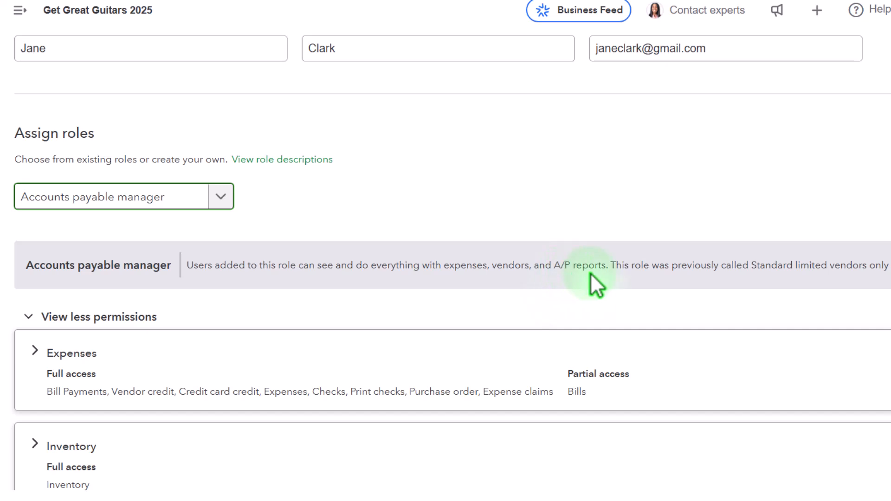
scroll(421, 304, "down", 2)
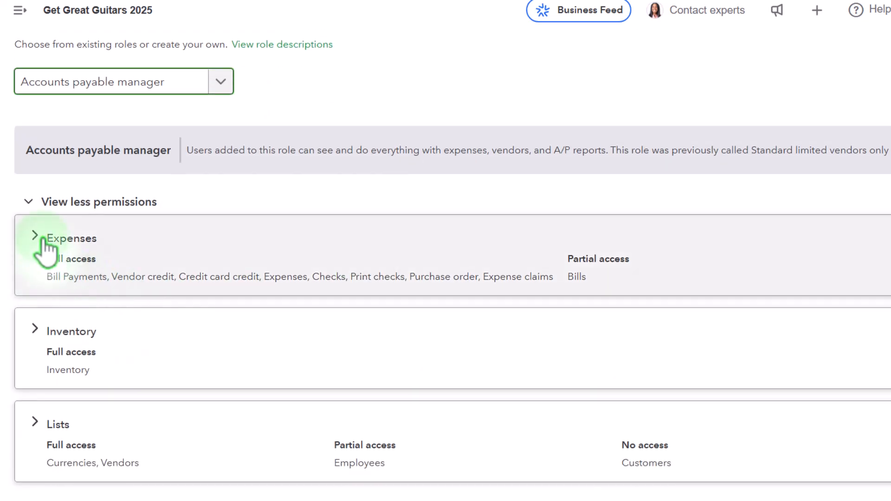
scroll(44, 241, "down", 2)
scroll(41, 336, "down", 6)
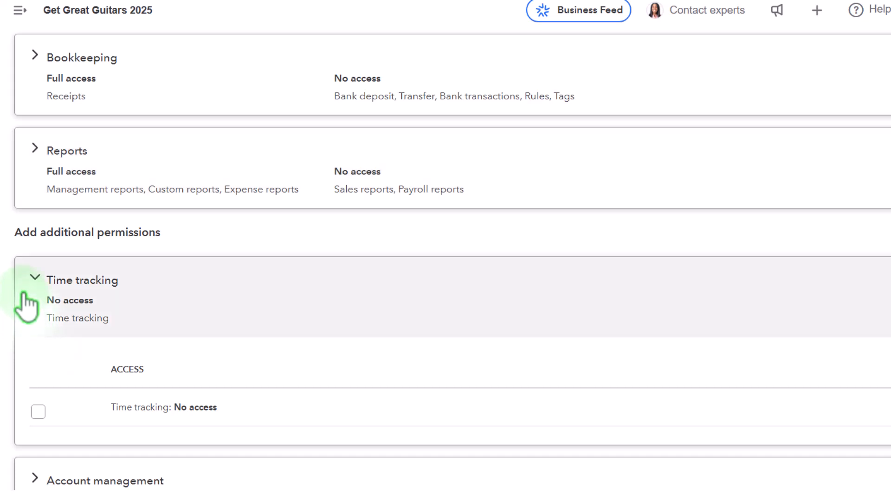
scroll(21, 295, "down", 6)
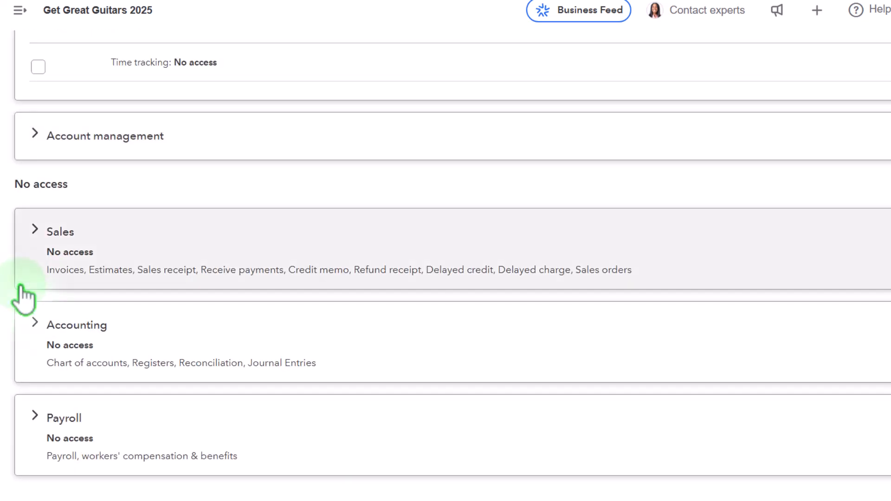
Change the new user's assigned role to Standard limited customers and vendors
scroll(18, 301, "up", 15)
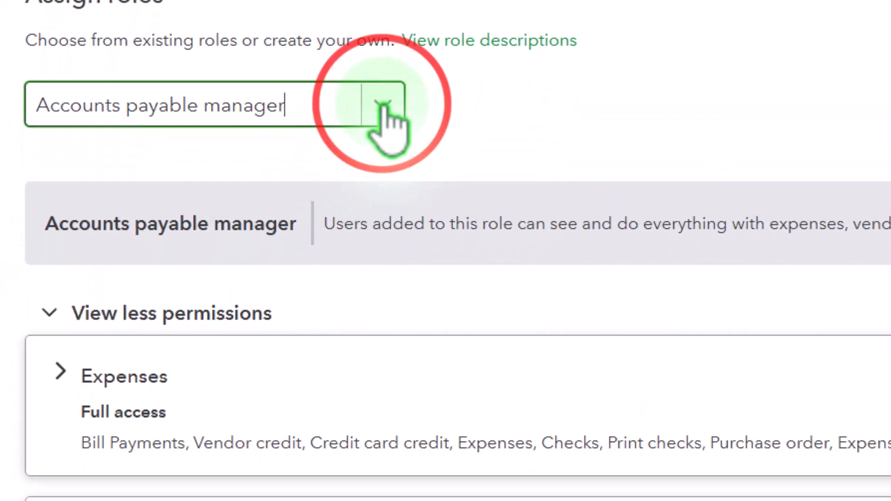
left_click(327, 78)
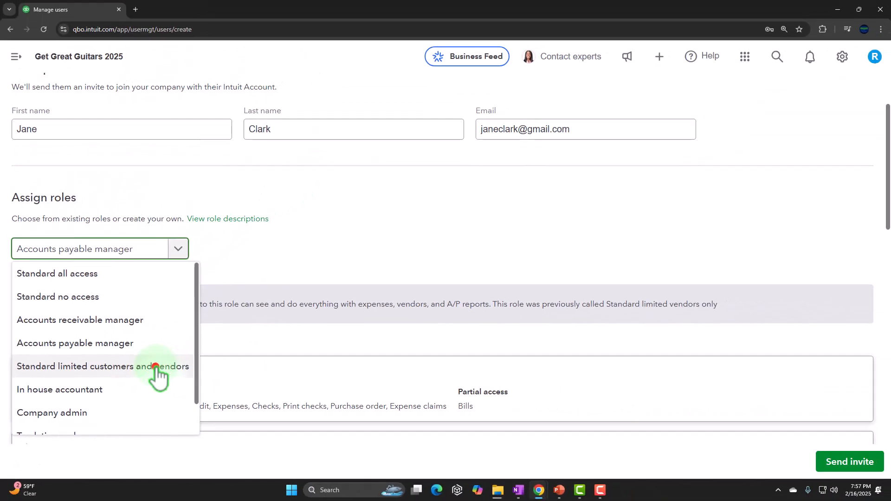
left_click(344, 319)
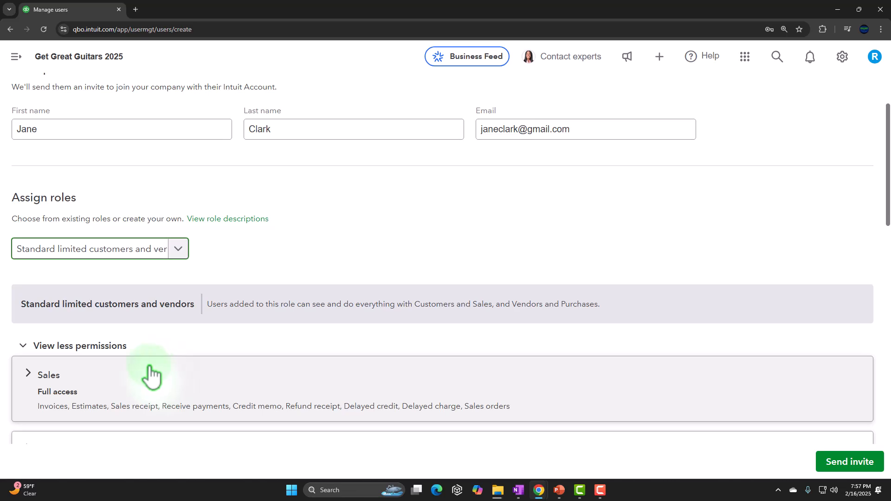
Review the Standard limited customers and vendors role's access to Sales, Expenses, Inventory, Lists, Reports and Time tracking
scroll(14, 279, "down", 2)
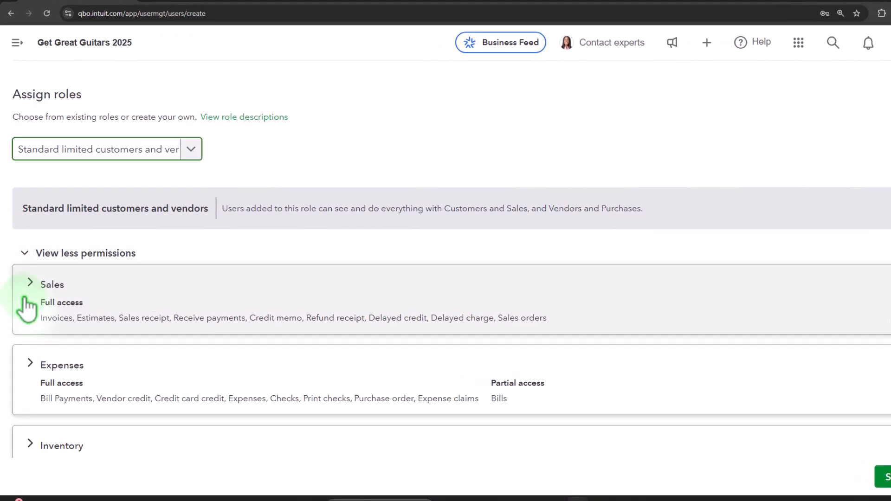
scroll(28, 316, "down", 2)
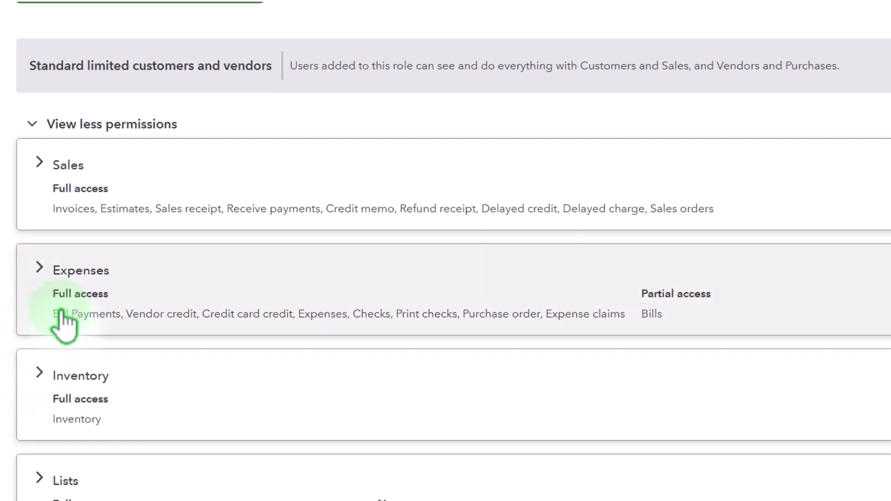
scroll(64, 320, "down", 2)
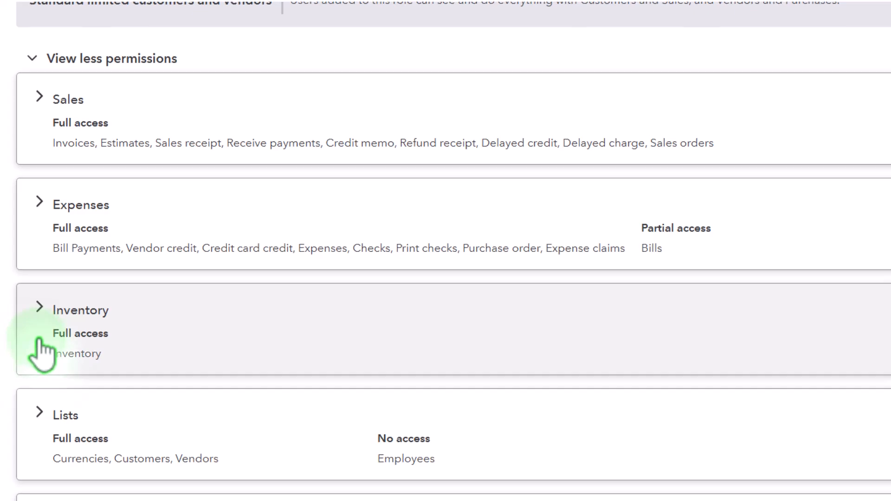
scroll(40, 348, "down", 4)
scroll(39, 348, "up", 4)
scroll(40, 354, "down", 4)
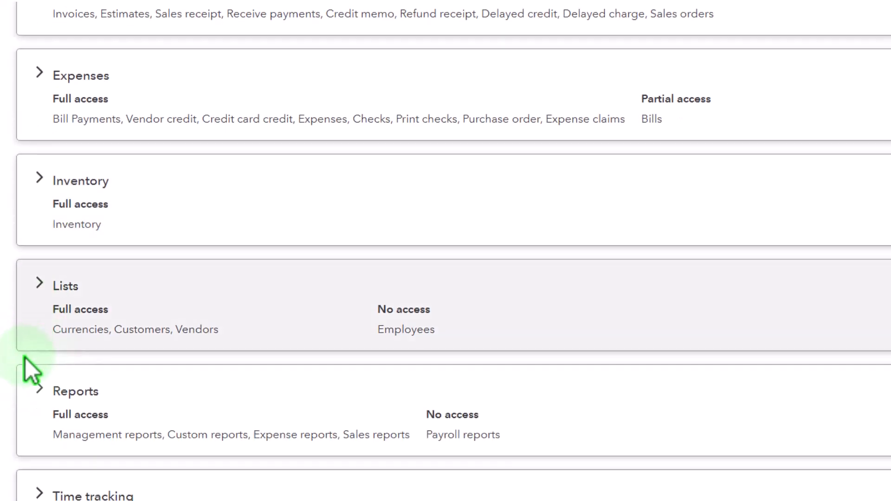
scroll(27, 353, "down", 5)
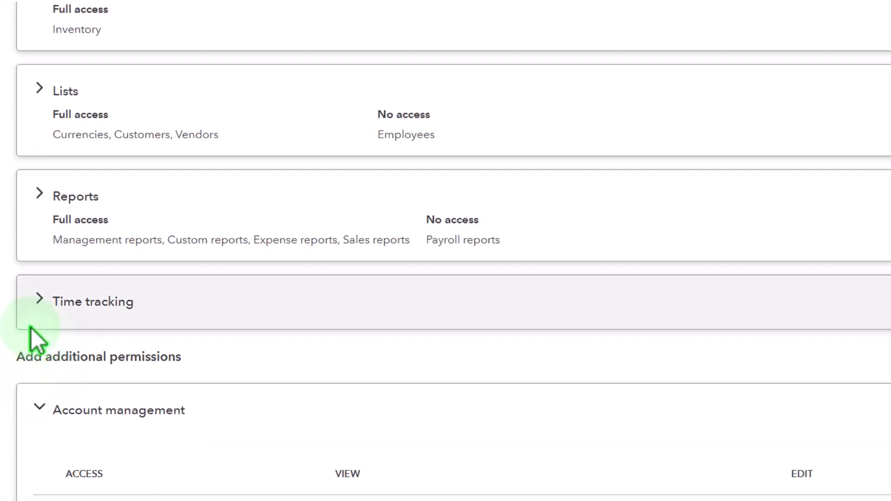
Examine the role's additional Account management permissions and its No access categories of Bookkeeping, Accounting and Payroll
scroll(30, 329, "down", 8)
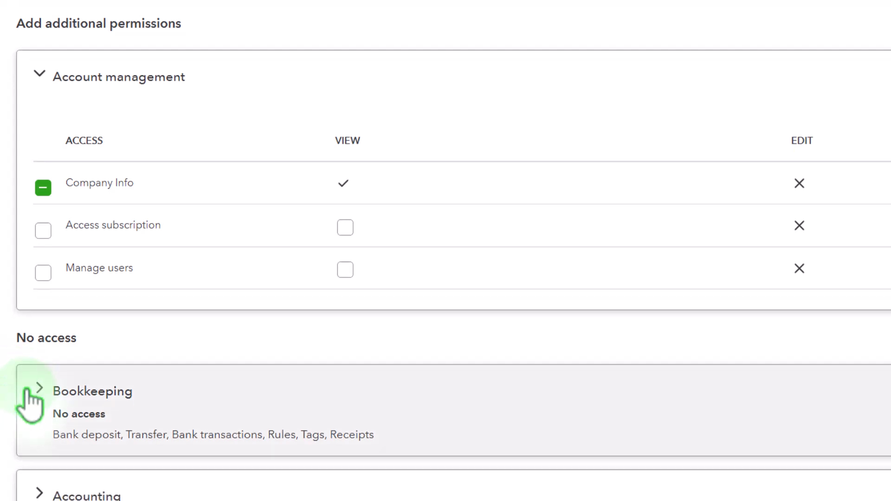
scroll(29, 401, "down", 3)
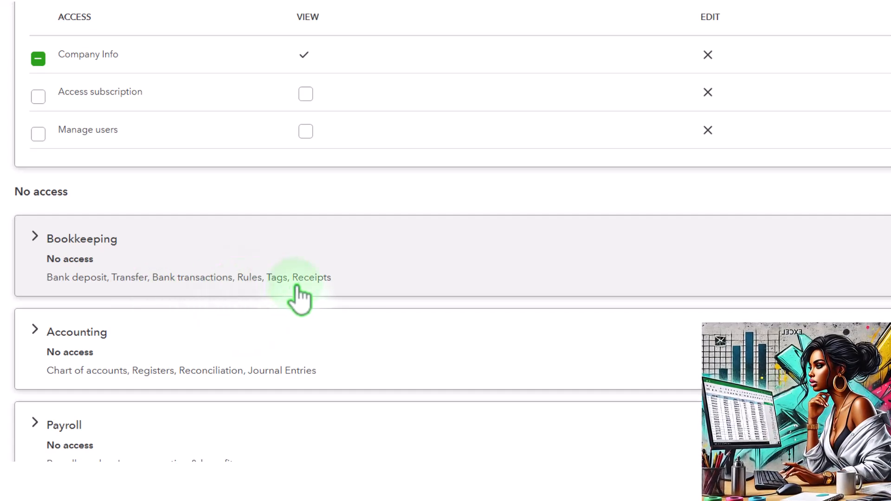
scroll(278, 306, "down", 1)
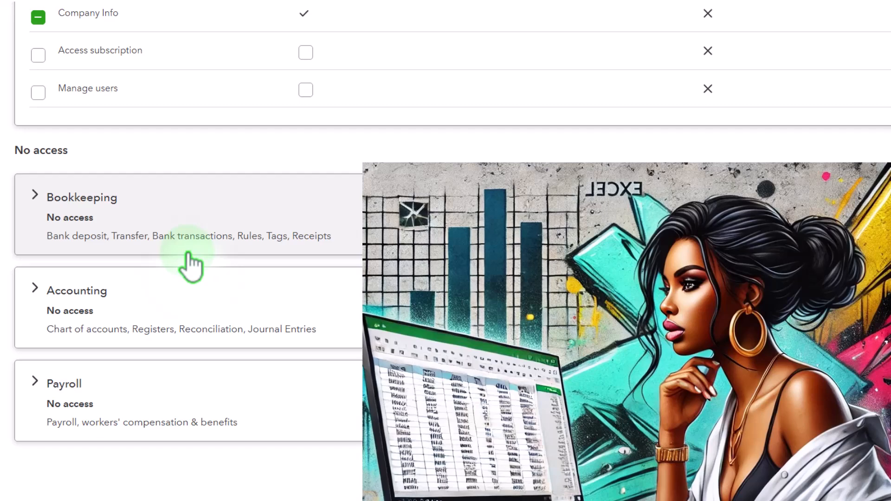
Change the new user's assigned role to In house accountant
scroll(190, 266, "up", 15)
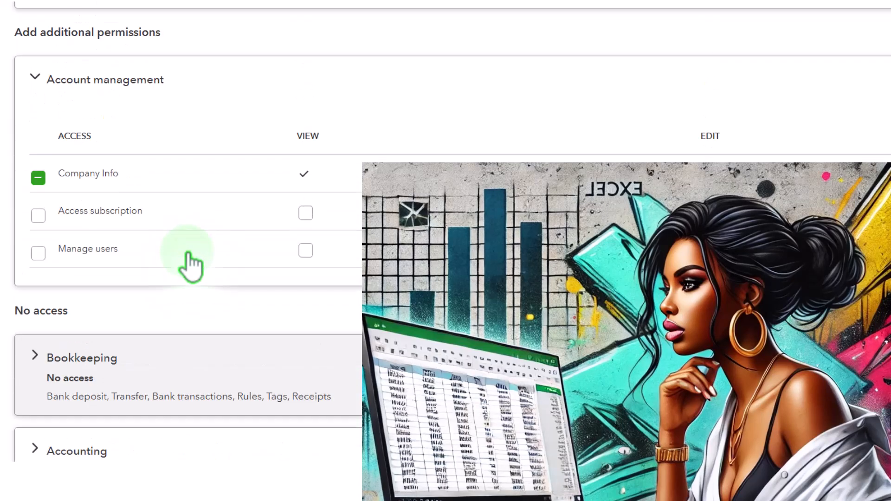
scroll(188, 252, "up", 1)
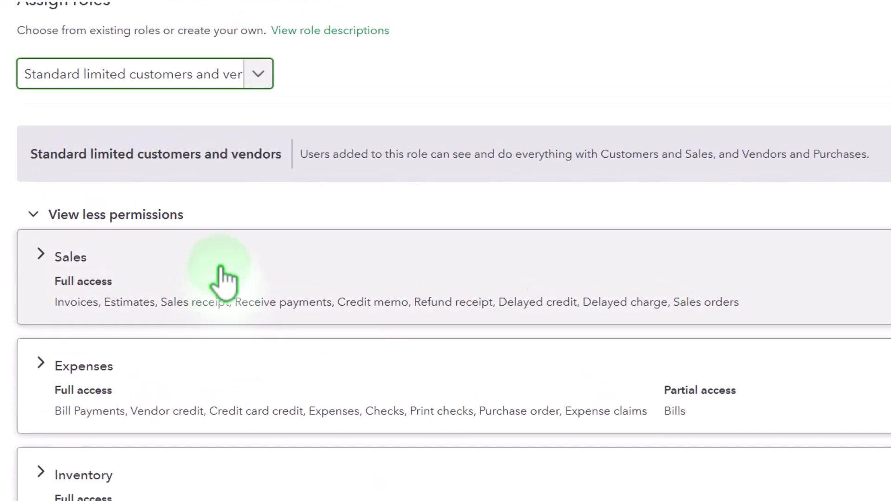
scroll(202, 116, "up", 2)
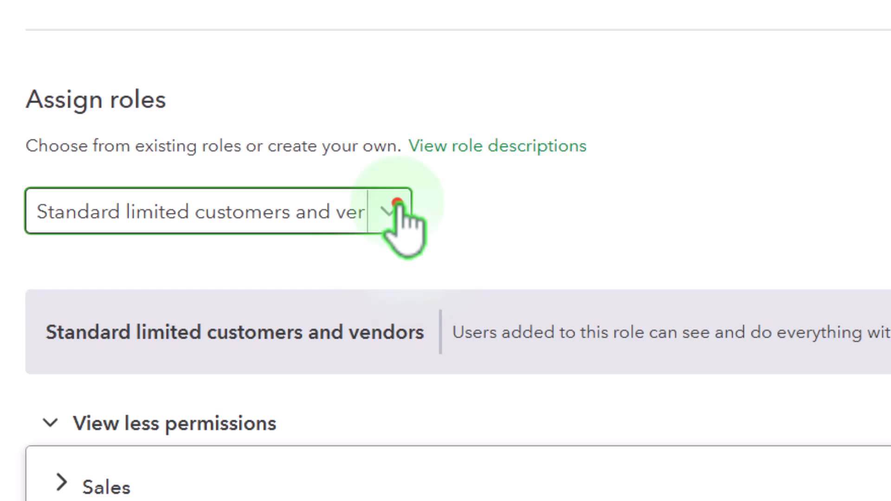
left_click(397, 204)
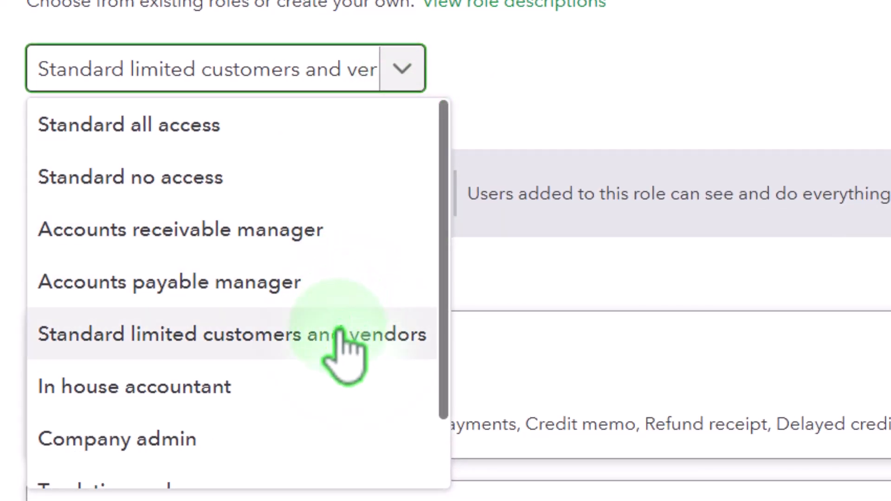
left_click(342, 384)
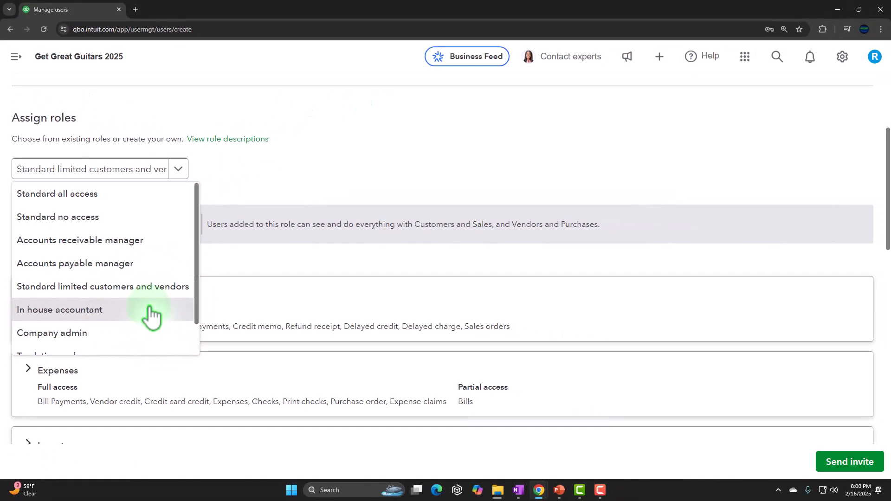
Review the In house accountant role's permissions from Sales through Account management, including its No access category
scroll(149, 315, "down", 2)
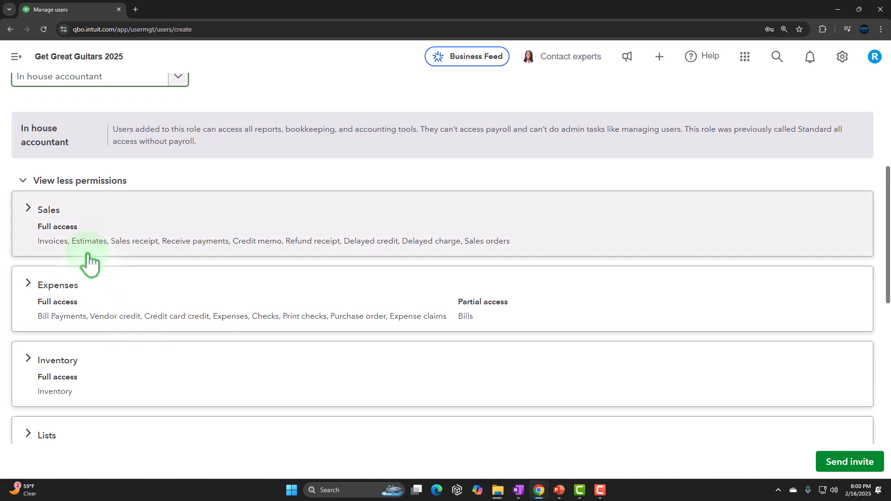
scroll(74, 257, "down", 1)
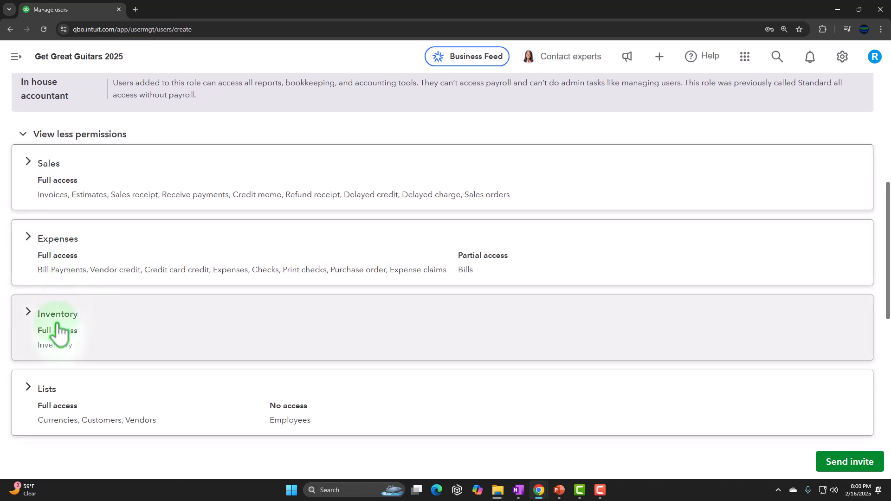
scroll(60, 354, "down", 4)
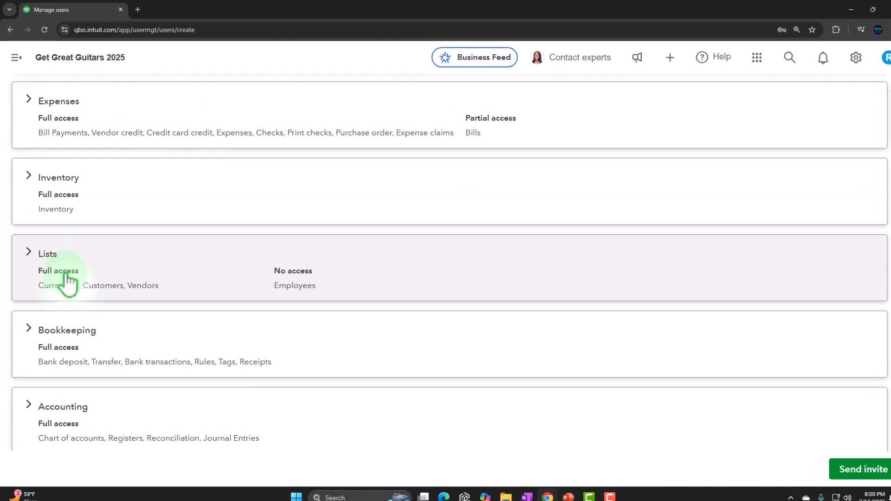
scroll(69, 290, "down", 5)
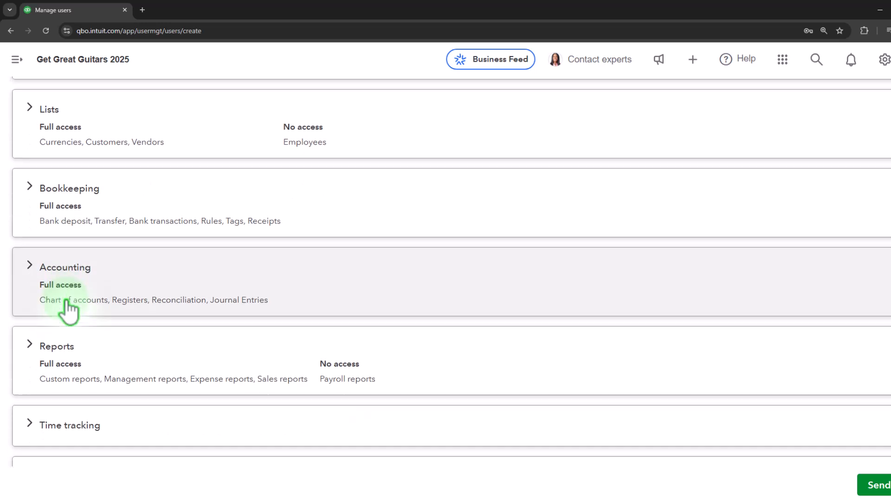
scroll(68, 312, "down", 2)
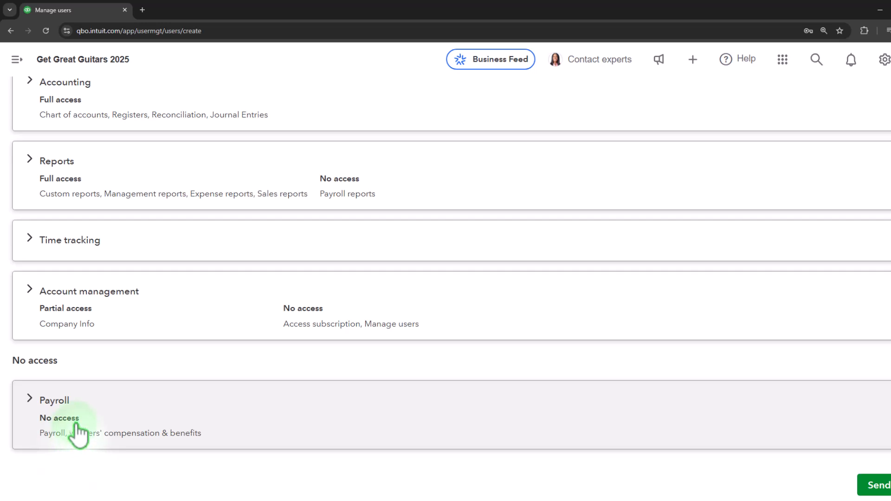
Change the new user's assigned role to View company reports
scroll(75, 439, "up", 10)
scroll(79, 433, "up", 5)
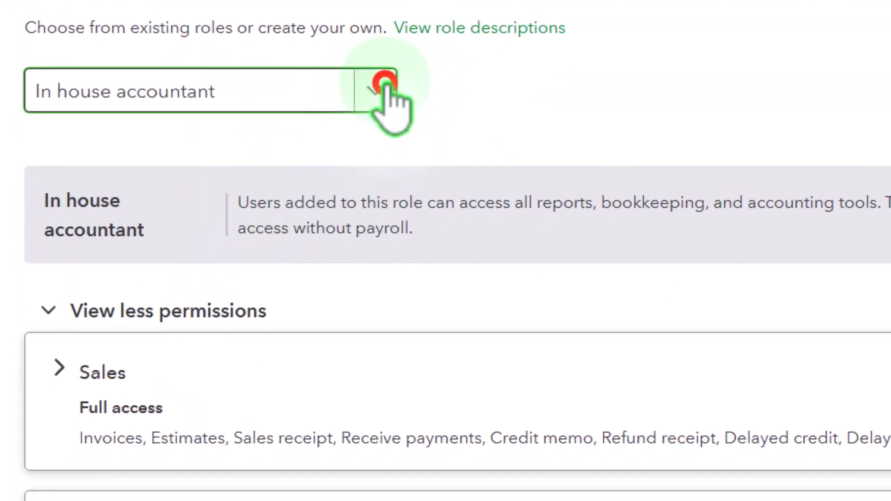
left_click(385, 85)
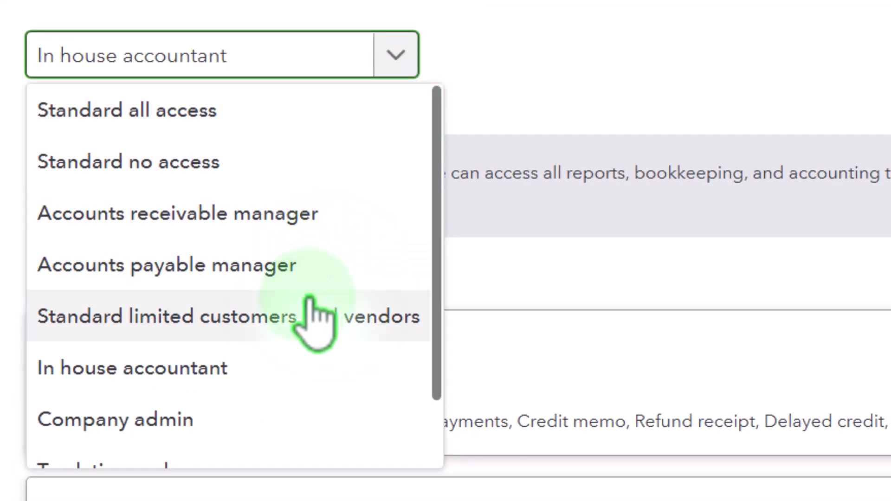
scroll(311, 318, "down", 2)
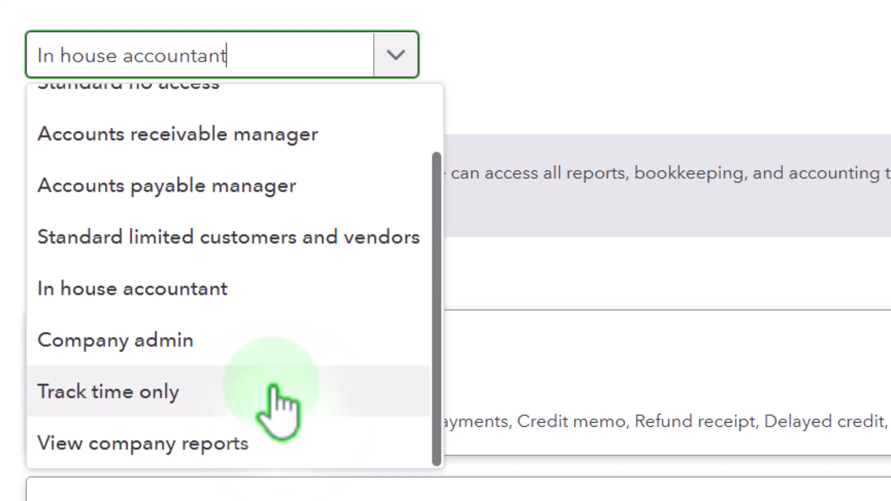
left_click(276, 436)
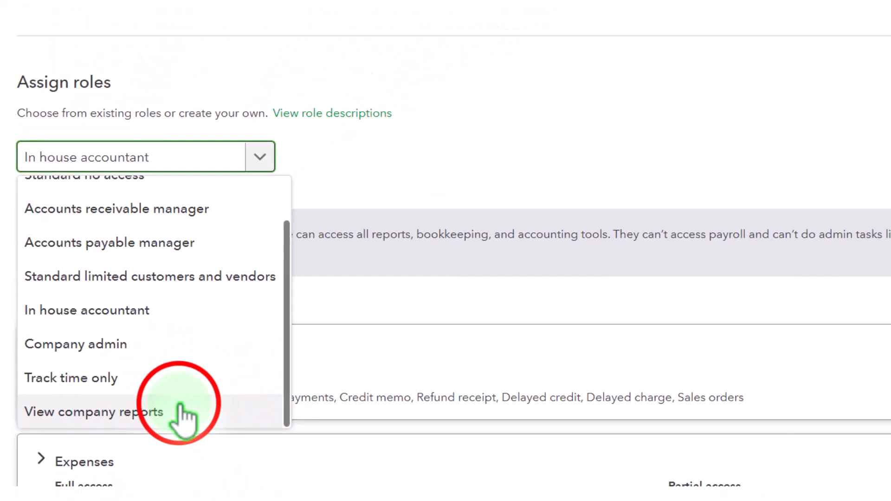
Review the View company reports role's Reports access and its No access categories
scroll(66, 377, "down", 10)
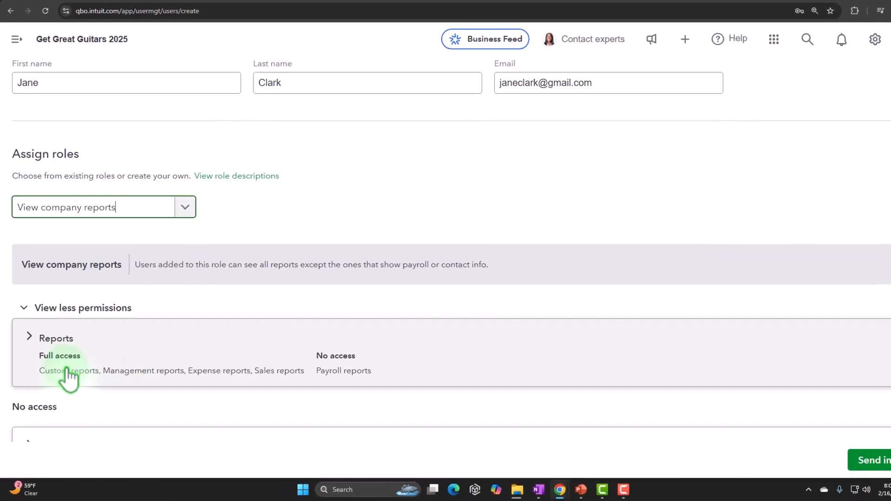
scroll(90, 341, "down", 10)
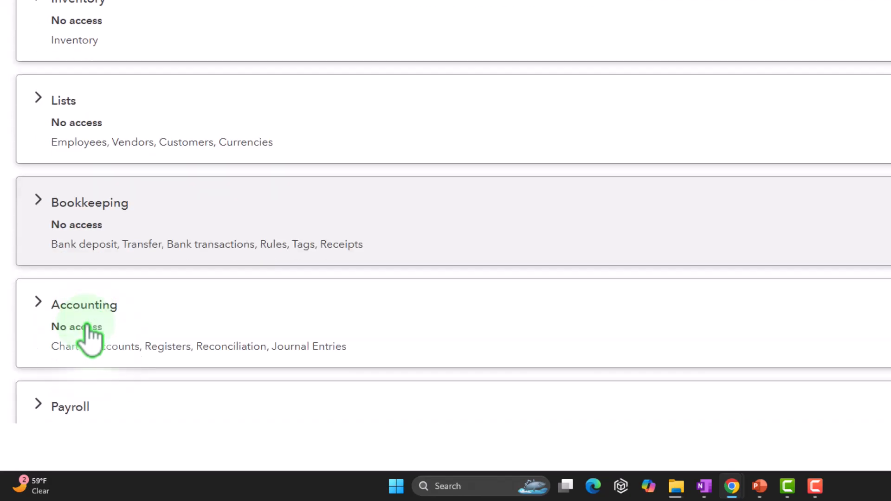
scroll(88, 325, "up", 15)
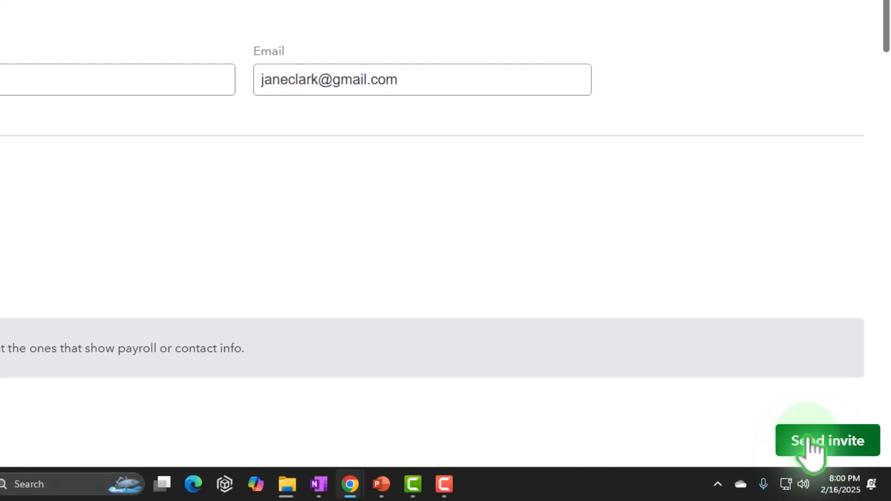
left_click(810, 443)
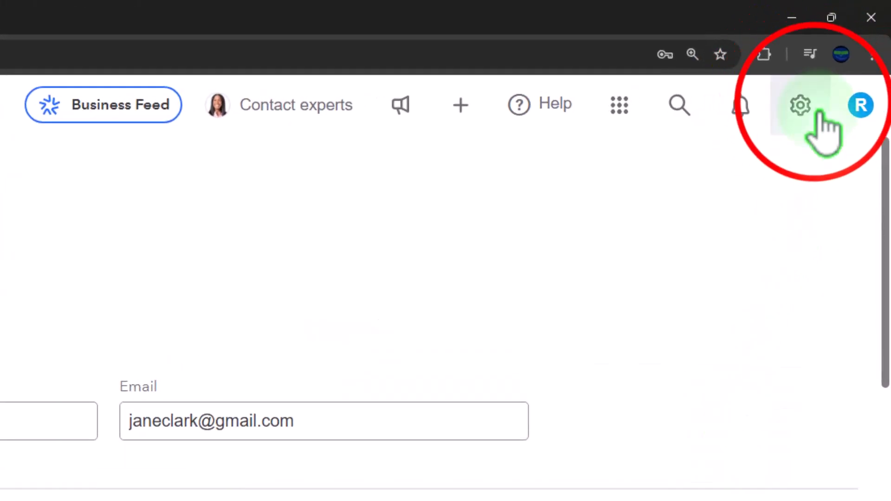
Go to the company's Account and Settings and open the Sales form content section for editing
left_click(823, 78)
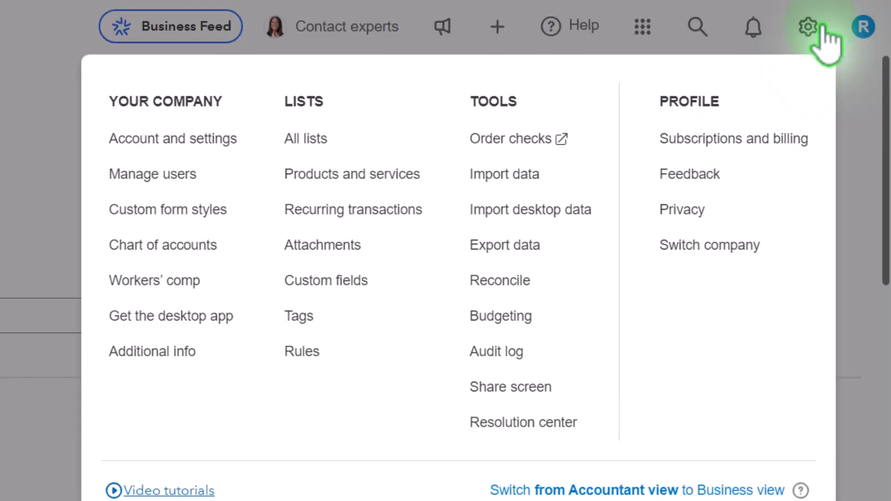
left_click(211, 153)
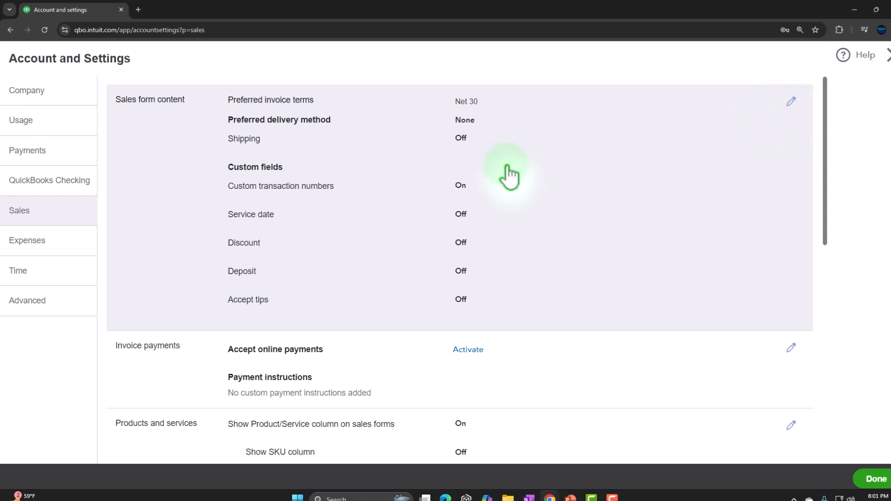
left_click(155, 154)
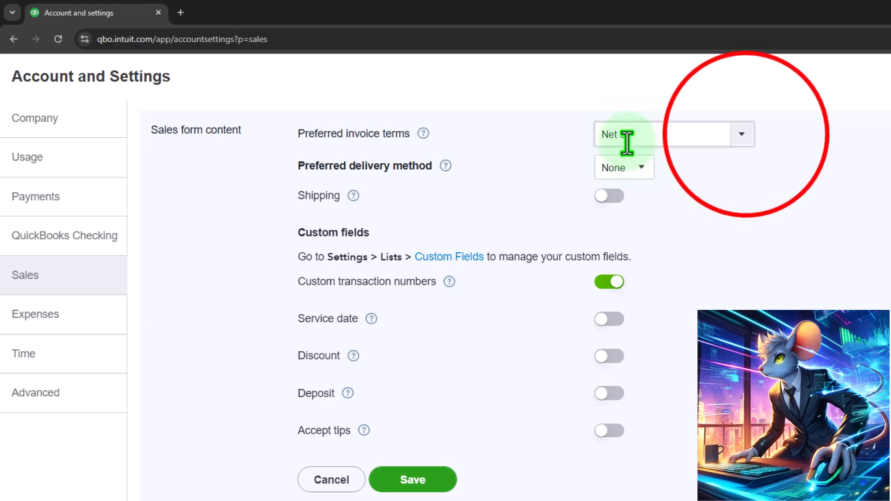
Examine the available preferred invoice terms and the preferred delivery method's help explanation and options, leaving the choices as they are
left_click(746, 139)
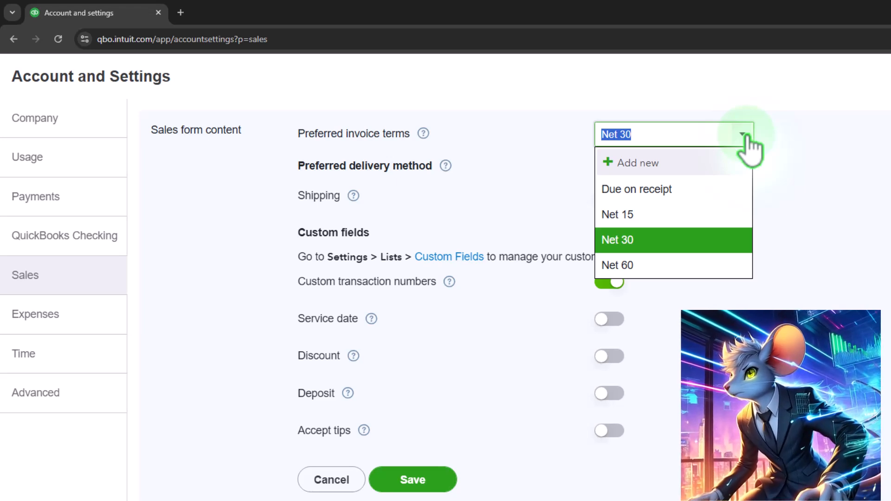
left_click(744, 135)
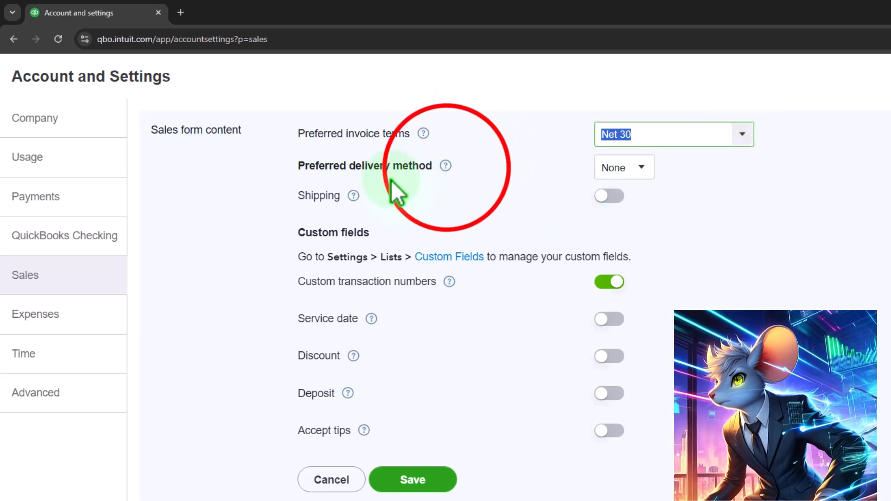
left_click(445, 166)
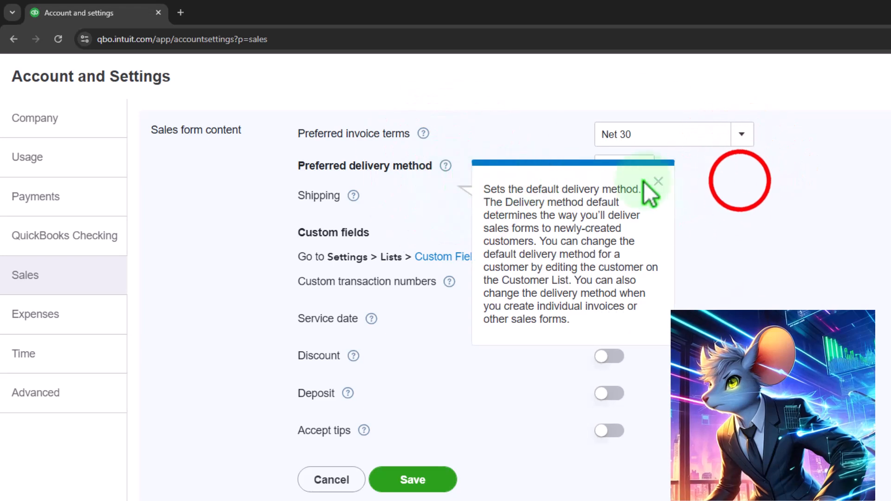
left_click(658, 180)
left_click(641, 168)
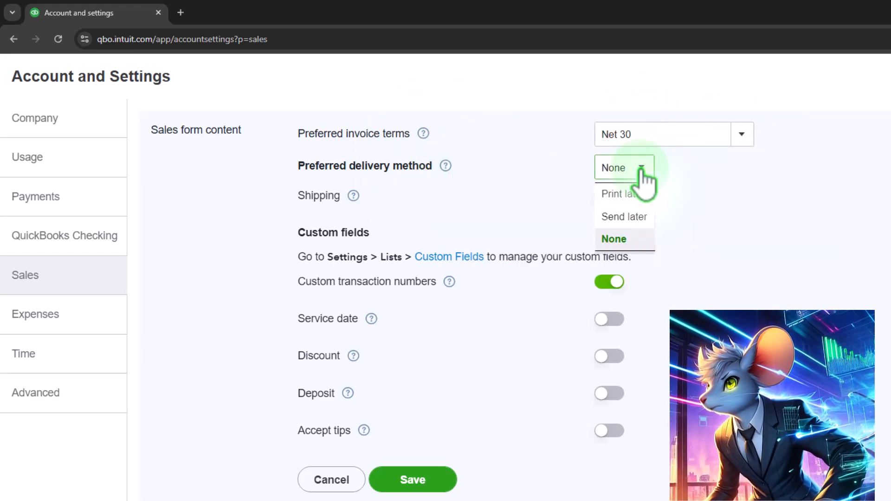
left_click(789, 208)
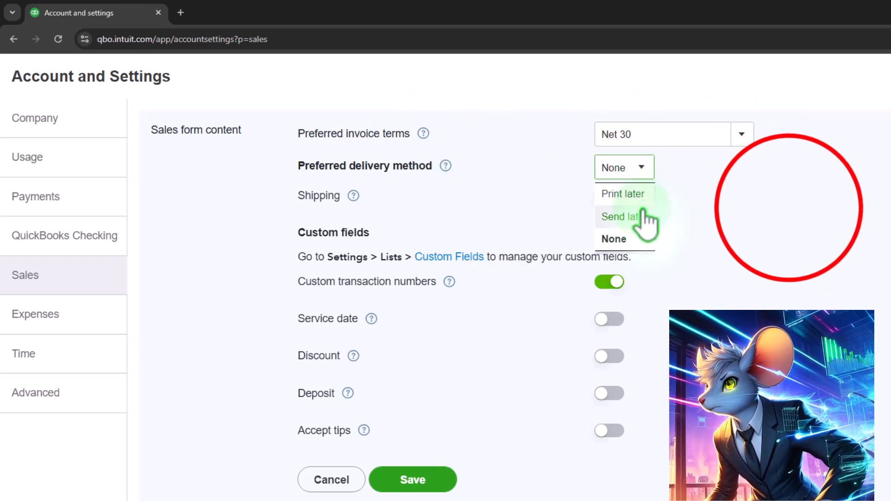
left_click(789, 208)
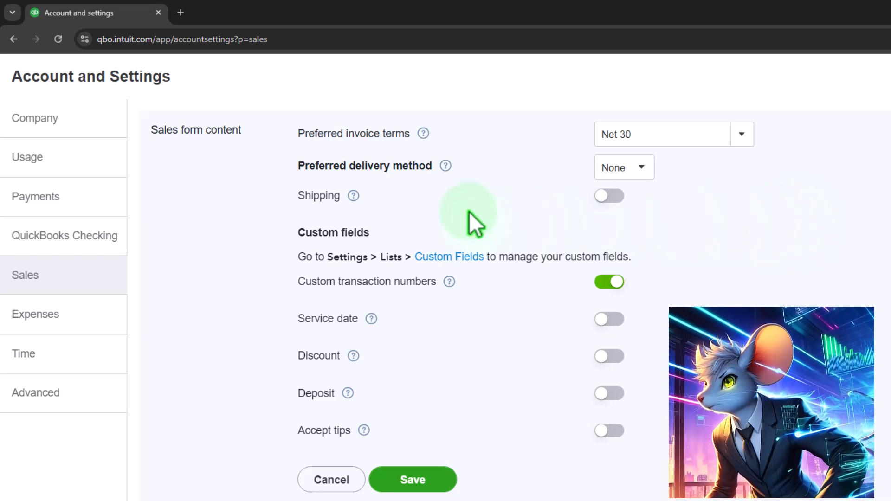
Read the help explanations for the Shipping and Service date settings
left_click(353, 195)
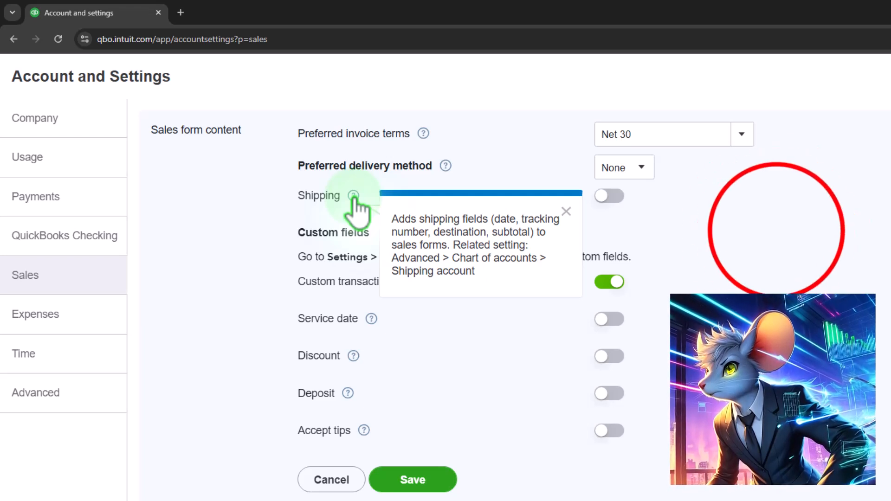
left_click(777, 232)
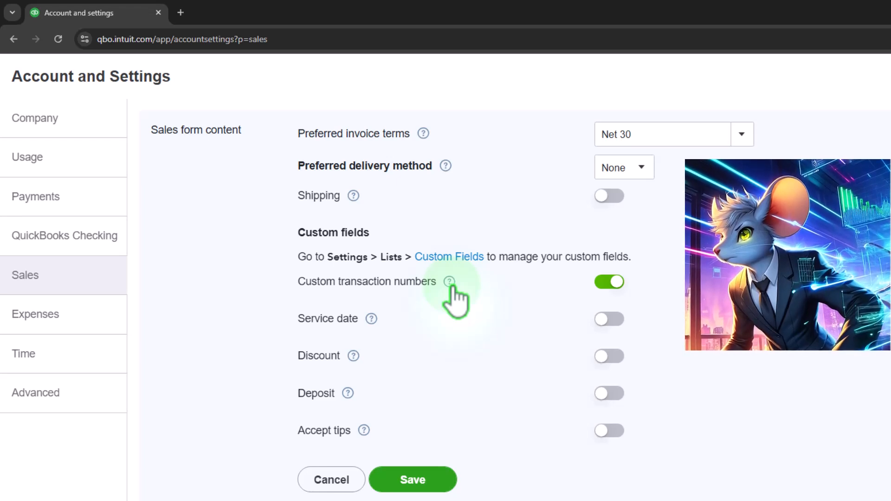
left_click(372, 321)
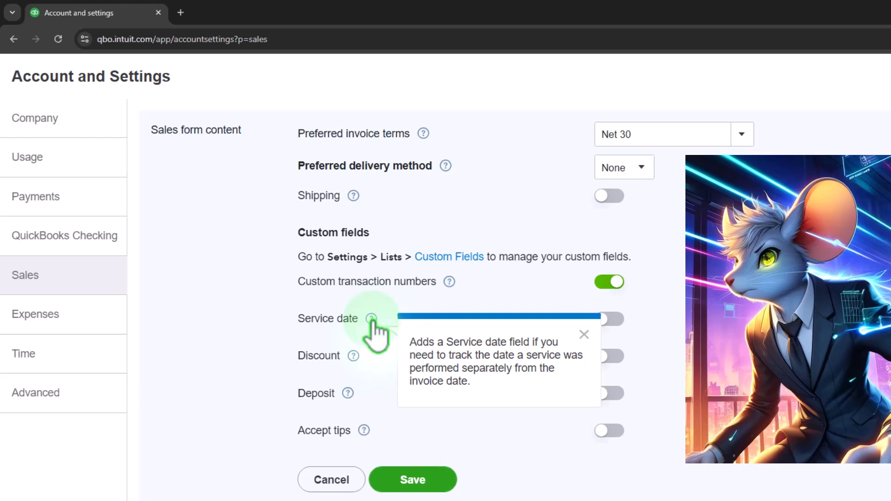
left_click(251, 358)
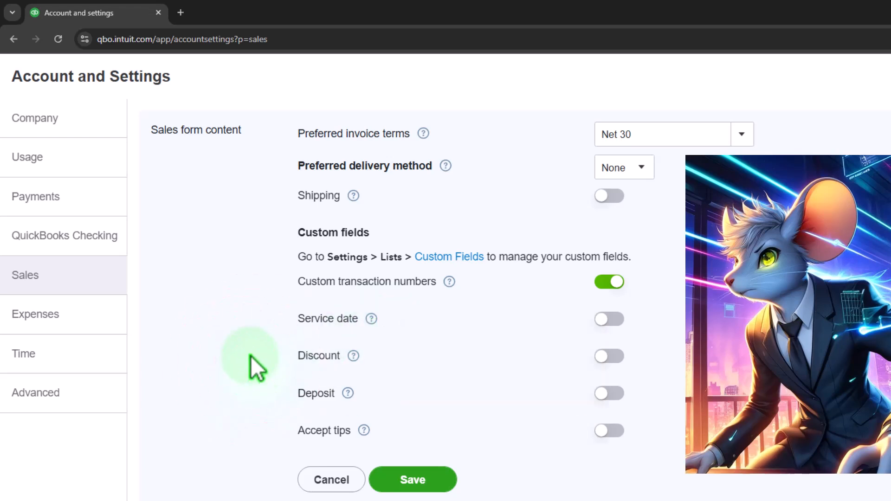
Read the Discount setting's help explanation and try switching the Discount field on and back off
left_click(353, 356)
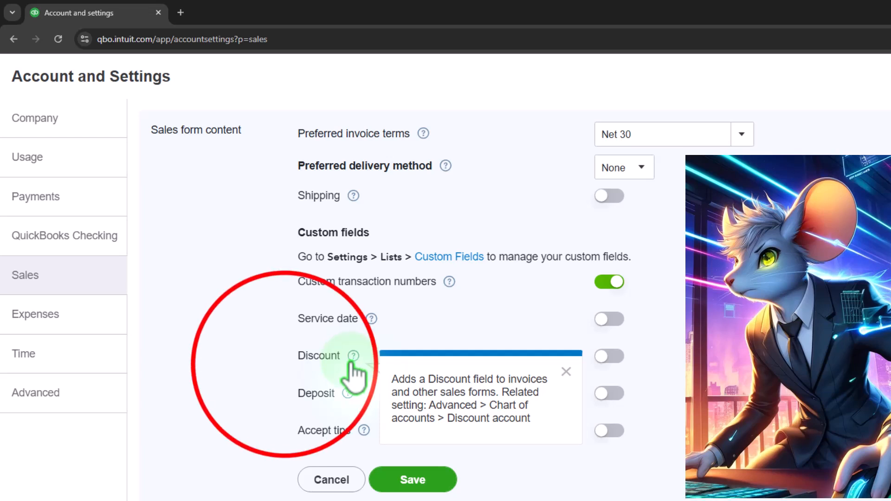
left_click(285, 372)
left_click(603, 358)
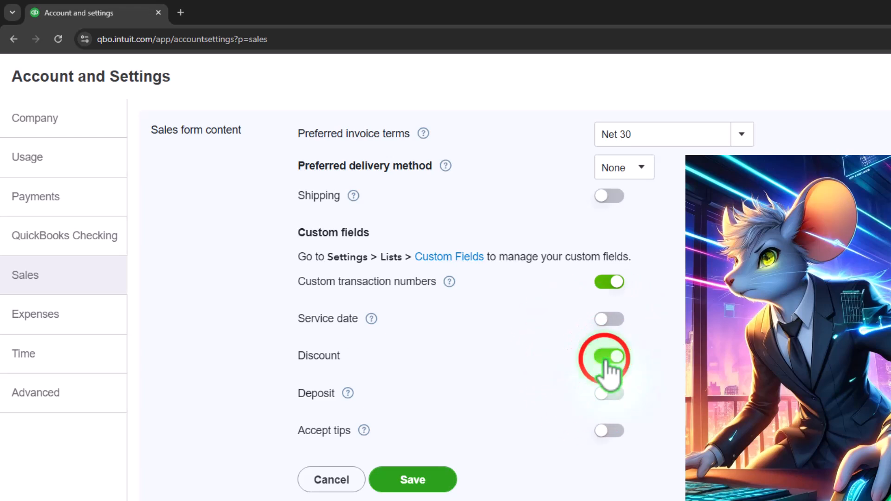
left_click(606, 362)
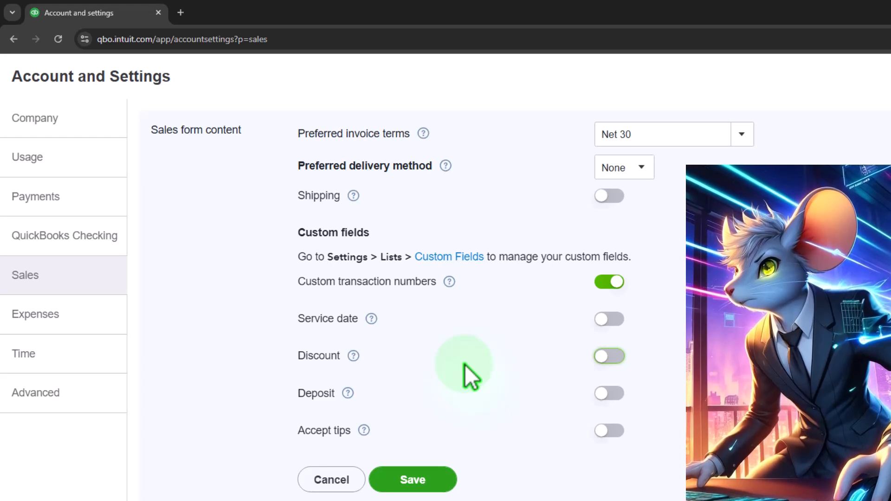
Read the Deposit and Accept tips help explanations, and try switching the Deposit field on and back off
left_click(347, 393)
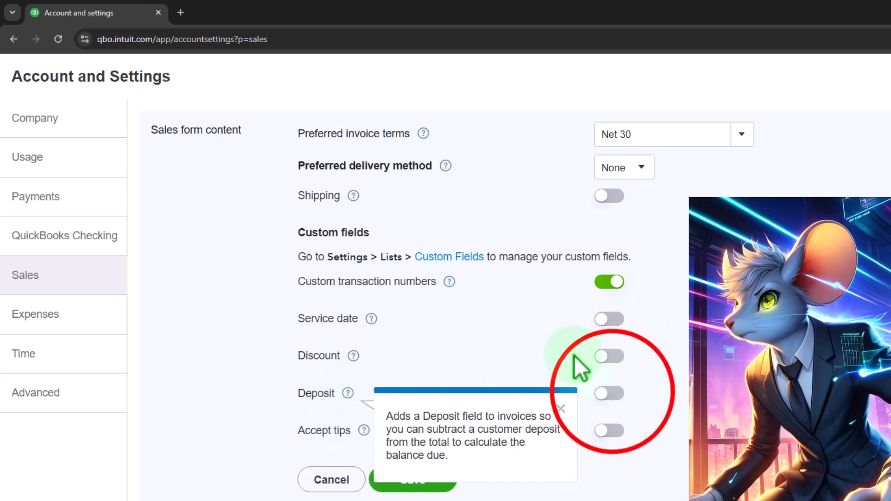
left_click(612, 393)
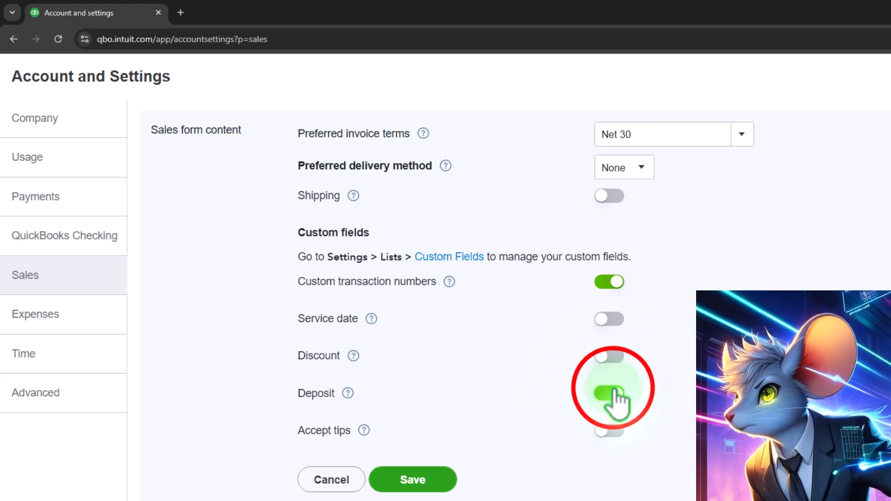
left_click(614, 390)
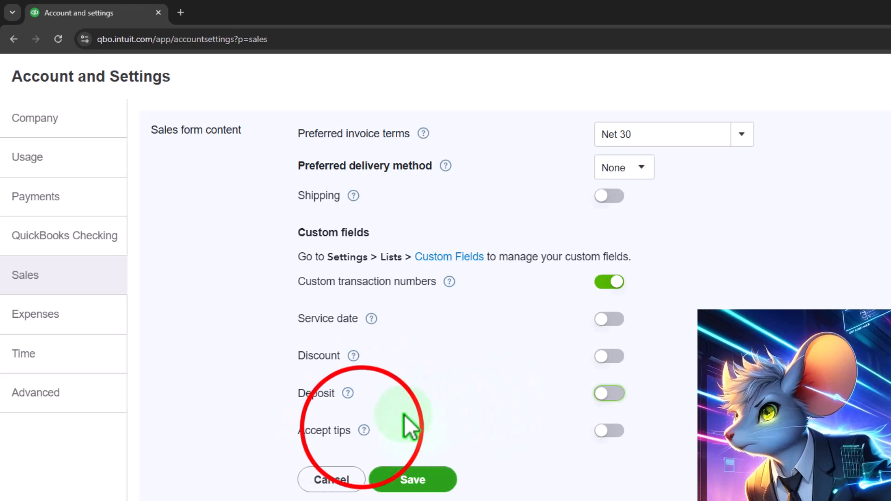
left_click(364, 430)
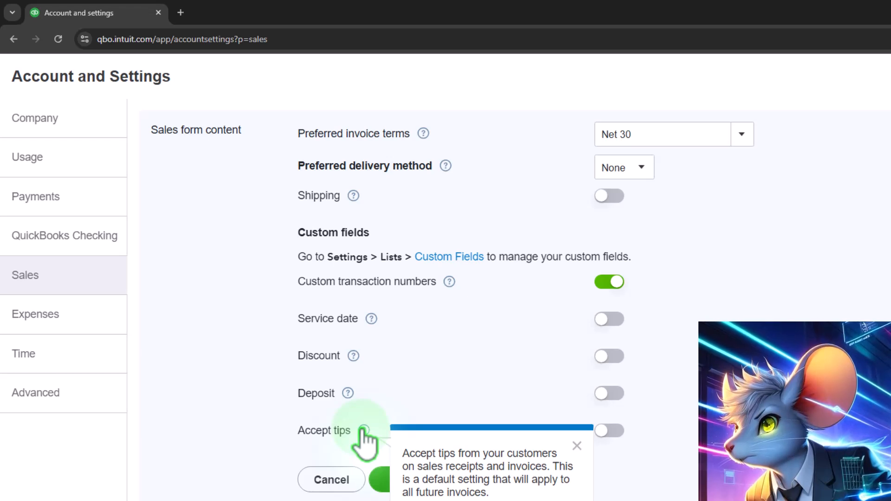
left_click(231, 427)
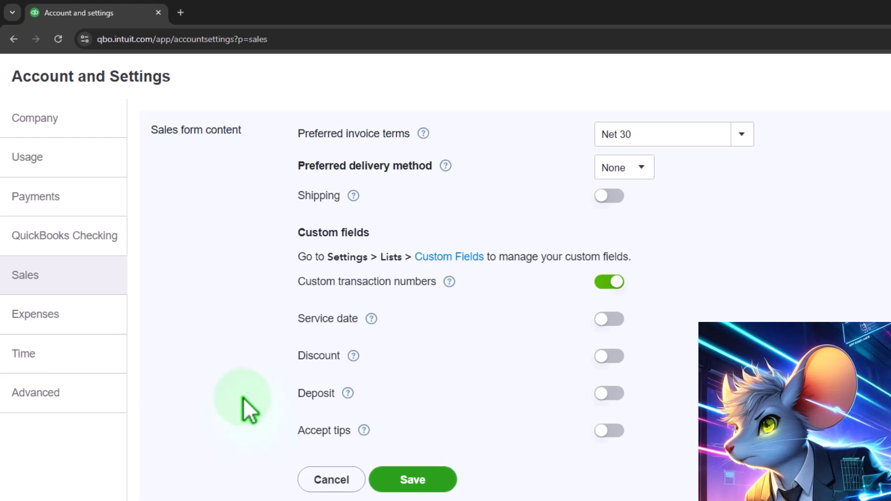
Open the Invoice payments section for editing without saving the sales form content, and read the Accept online payments help explanation
scroll(242, 397, "down", 4)
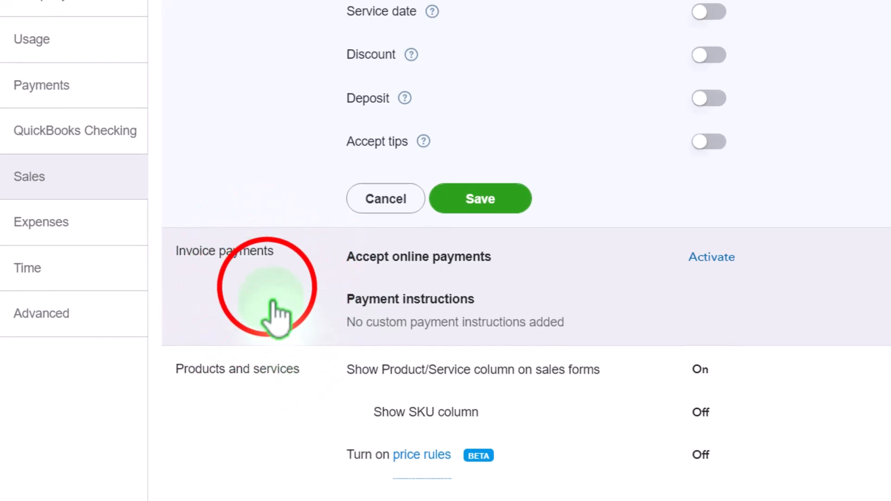
left_click(282, 325)
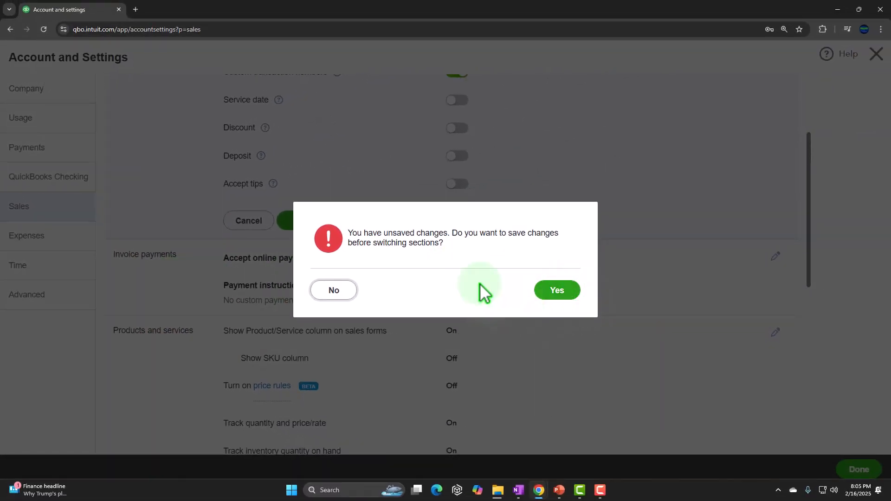
left_click(345, 291)
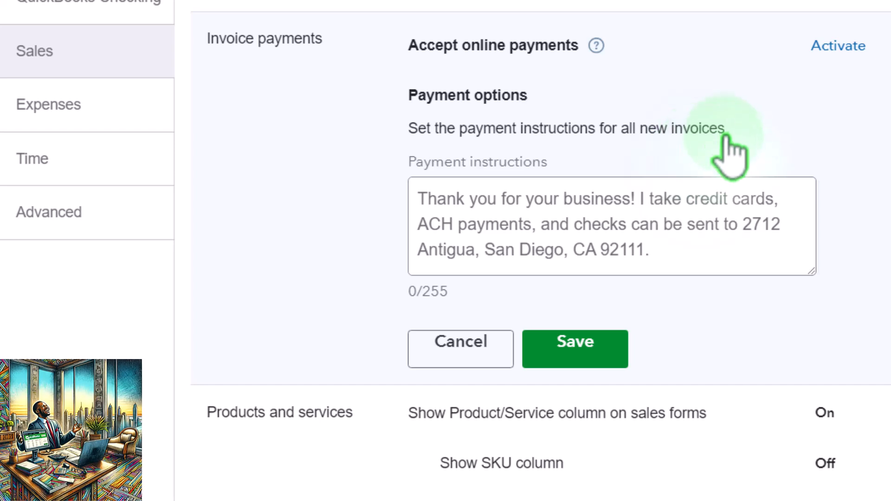
left_click(596, 45)
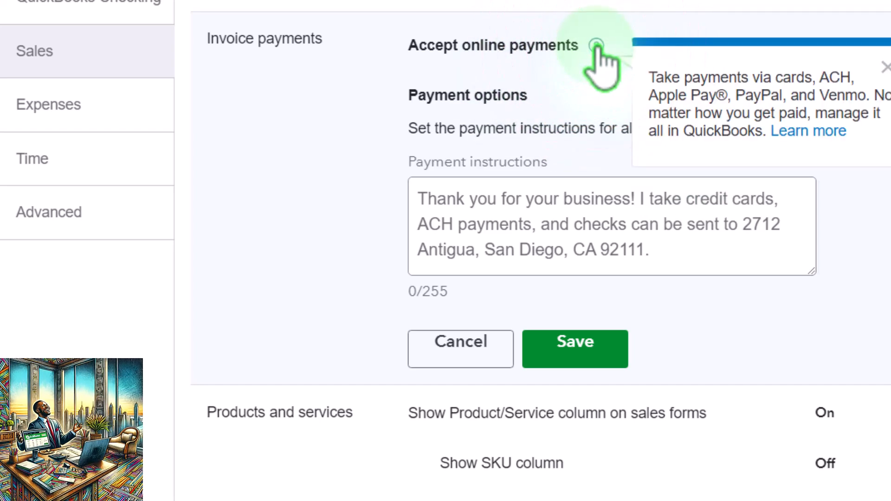
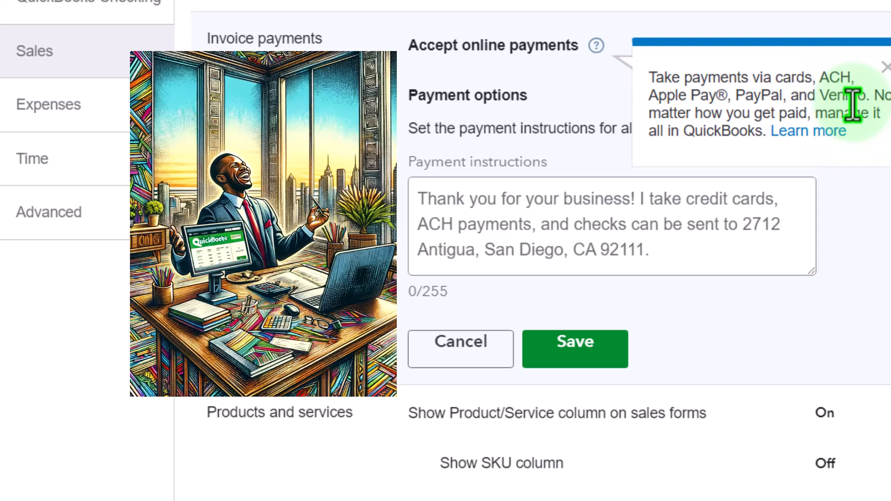
left_click(597, 45)
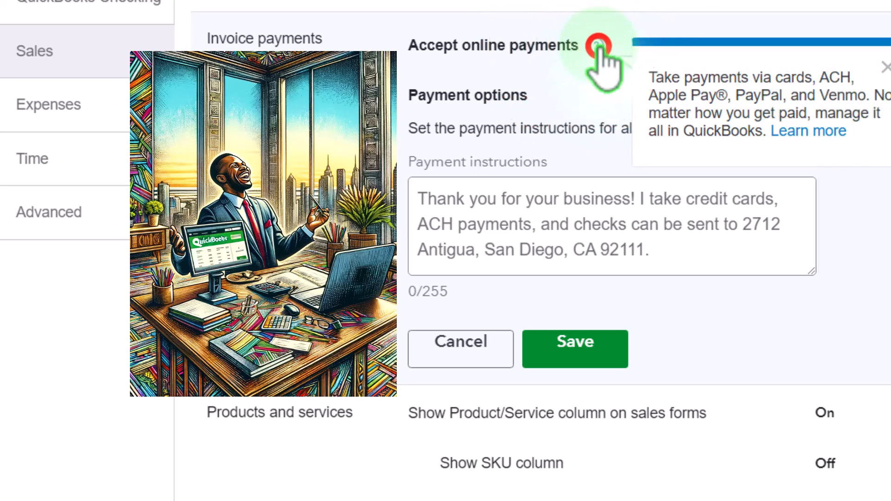
left_click(299, 119)
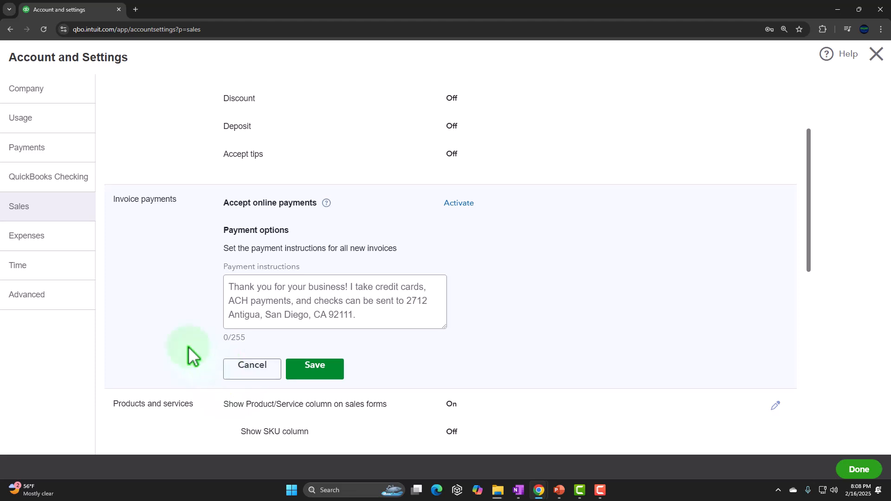
Open the Products and services section for editing without saving the Invoice payments section
scroll(188, 346, "down", 2)
scroll(199, 302, "down", 2)
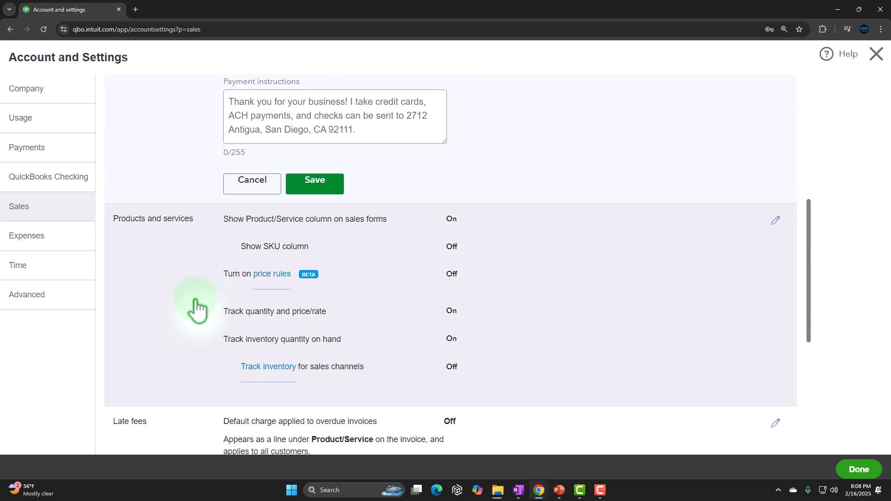
left_click(172, 320)
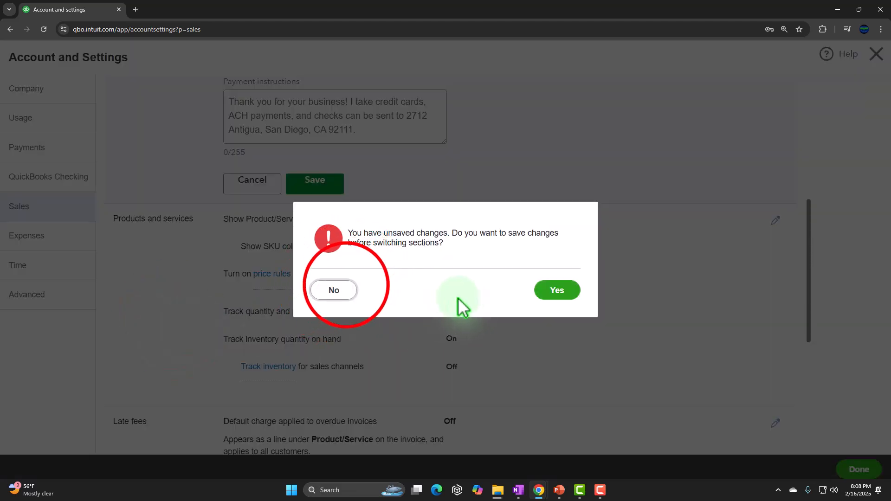
left_click(345, 290)
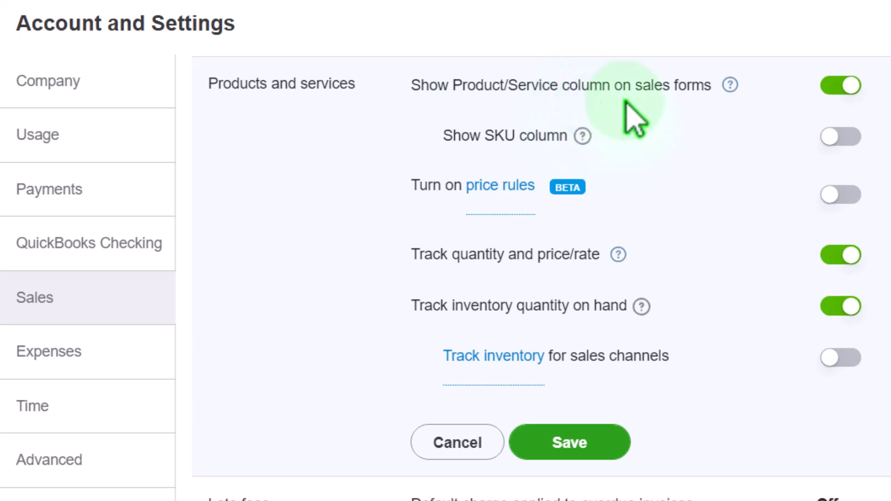
Read the Product/Service column, SKU column and quantity and price/rate help explanations, and close the Products and services section without saving
left_click(729, 85)
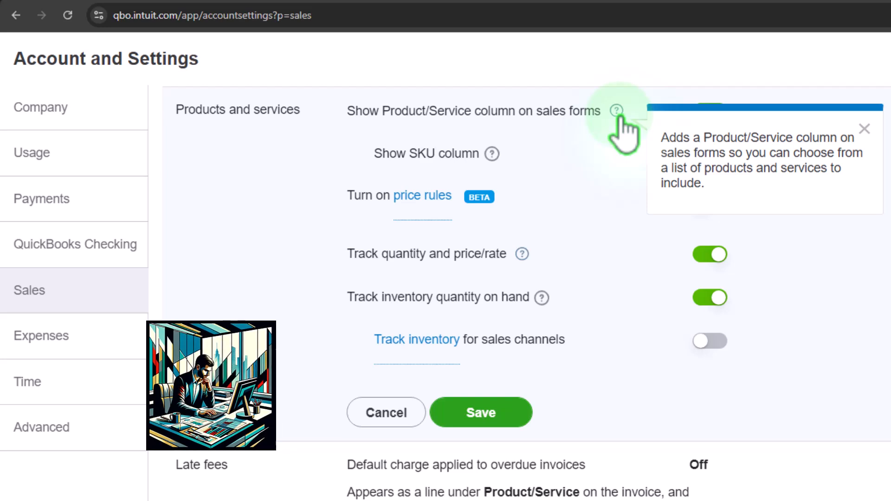
left_click(619, 115)
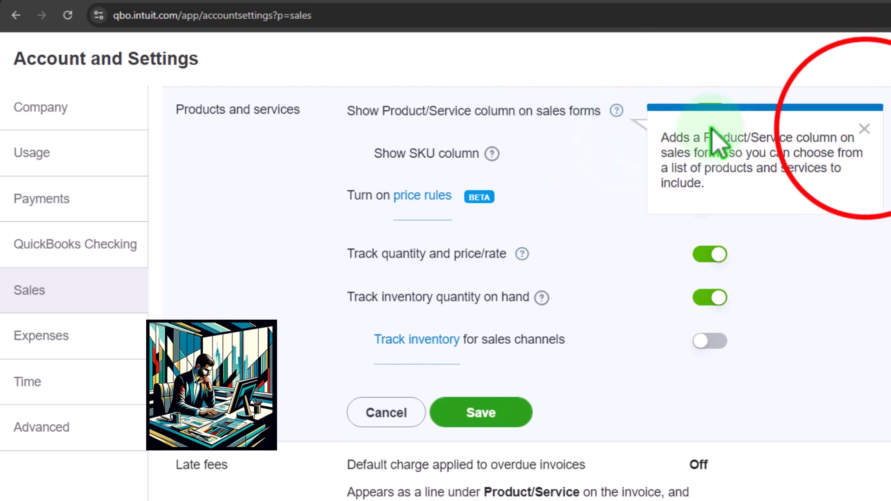
left_click(864, 129)
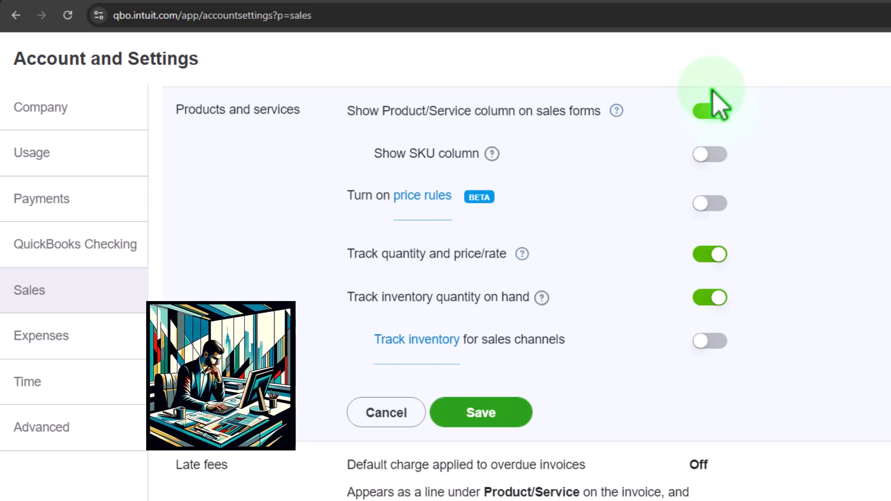
left_click(493, 155)
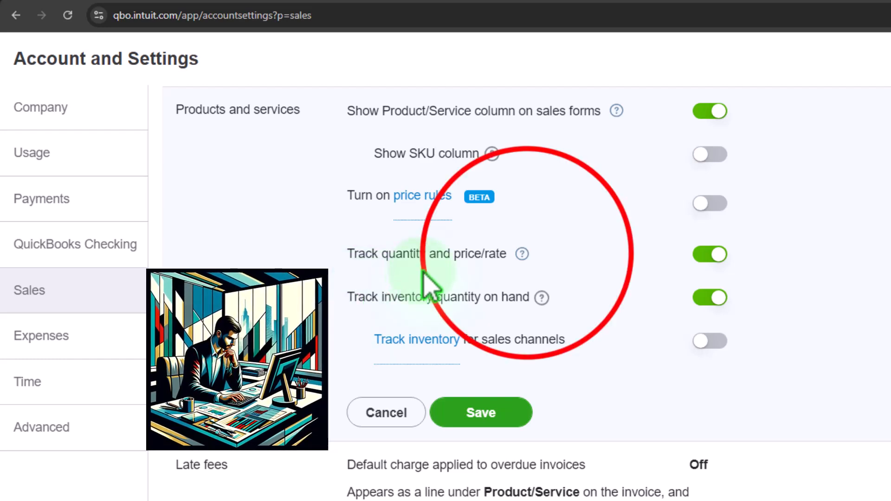
left_click(523, 254)
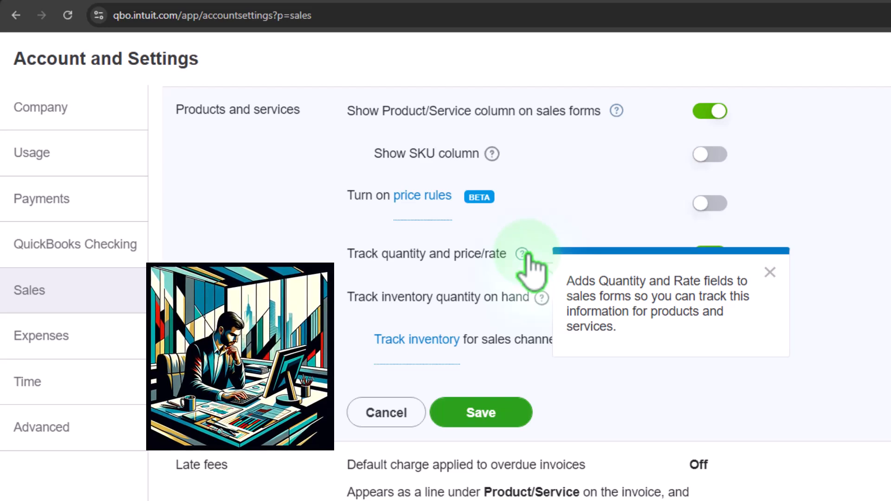
left_click(873, 290)
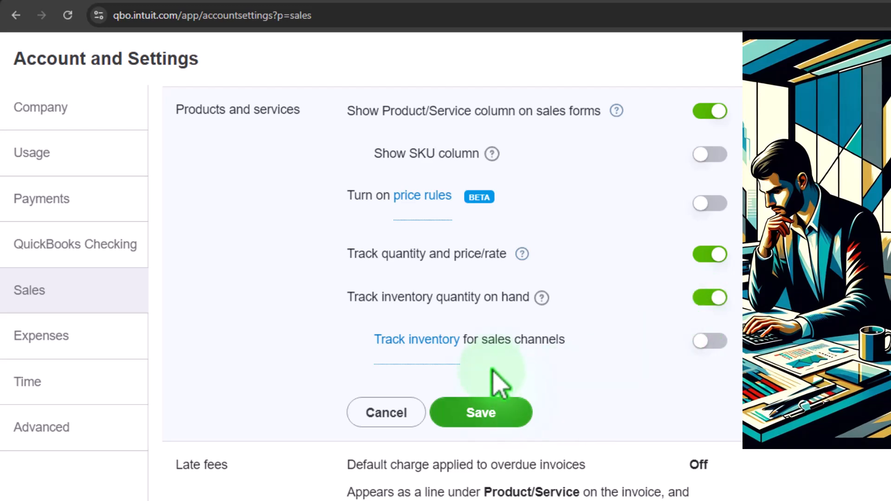
scroll(493, 372, "down", 2)
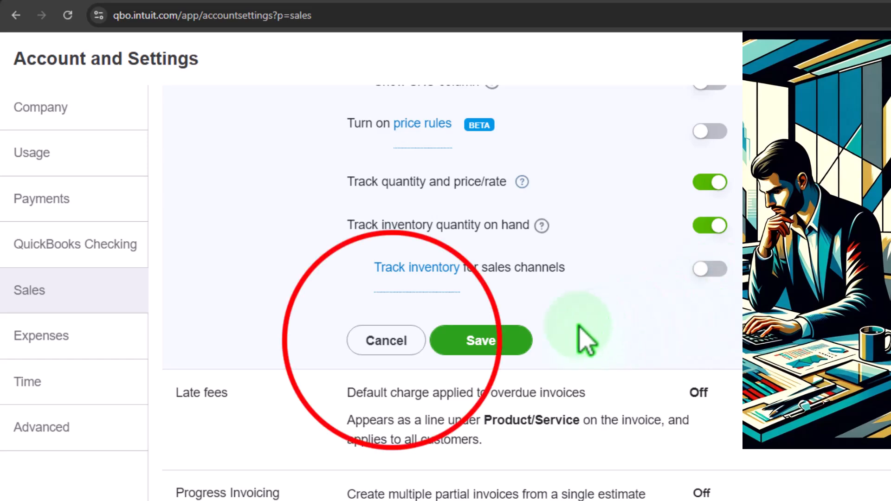
left_click(392, 345)
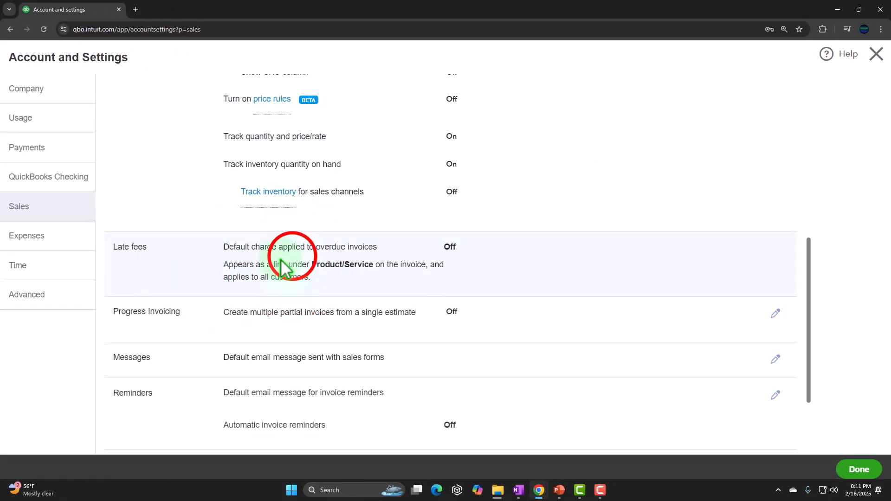
Open the Late fees section, turn on the default charge for overdue invoices and select Percentage of remaining balance as its type
left_click(280, 259)
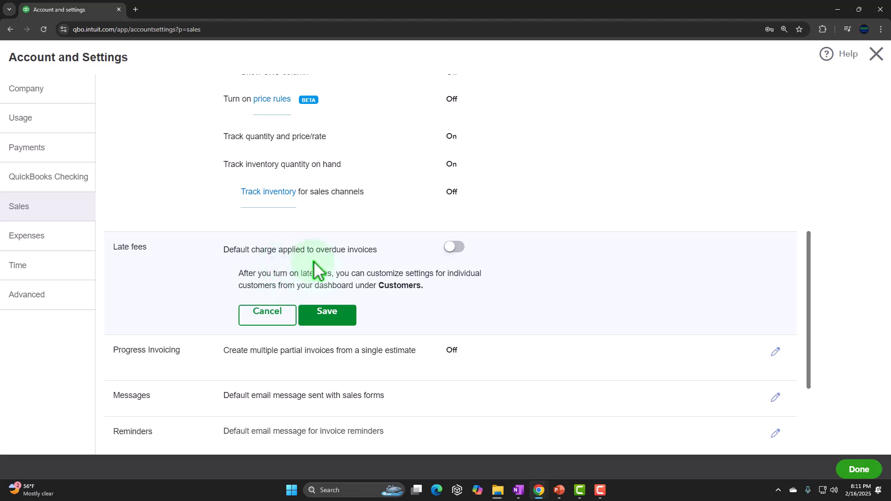
left_click(448, 249)
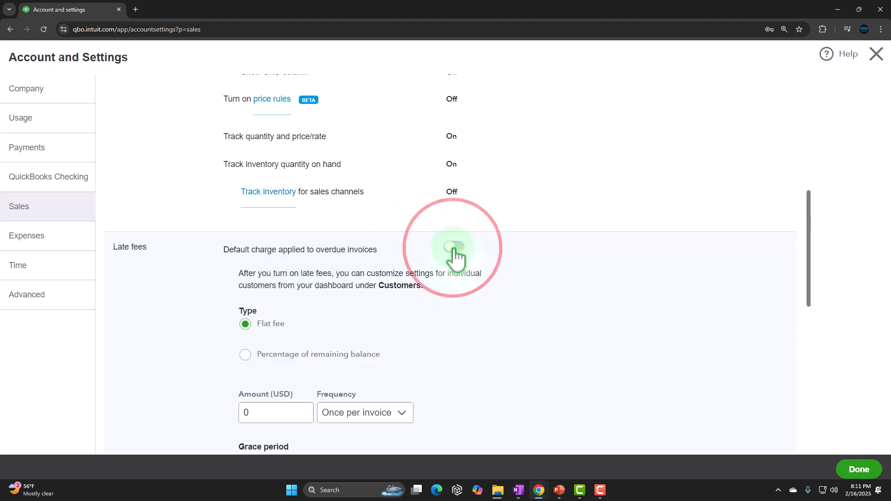
scroll(452, 285, "down", 2)
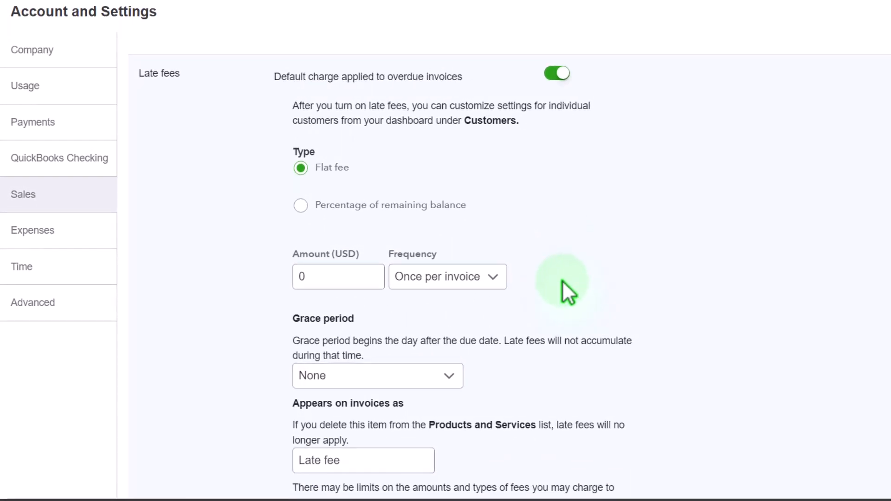
left_click(334, 282)
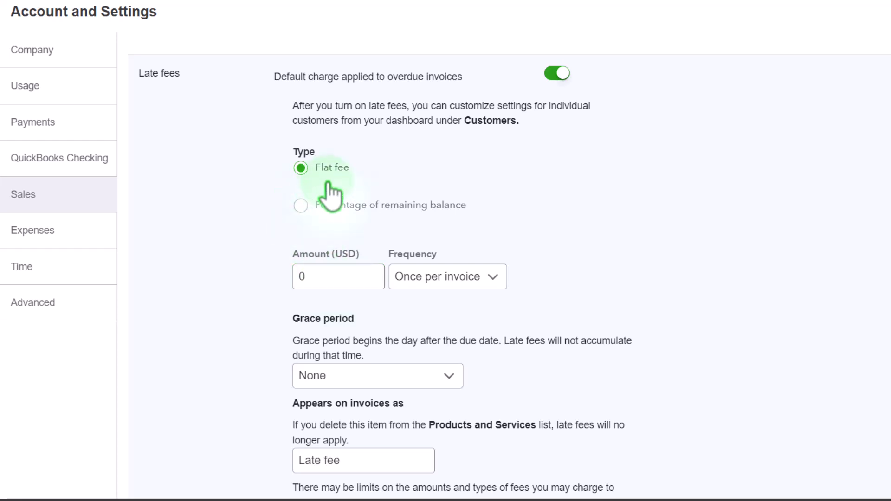
left_click(300, 205)
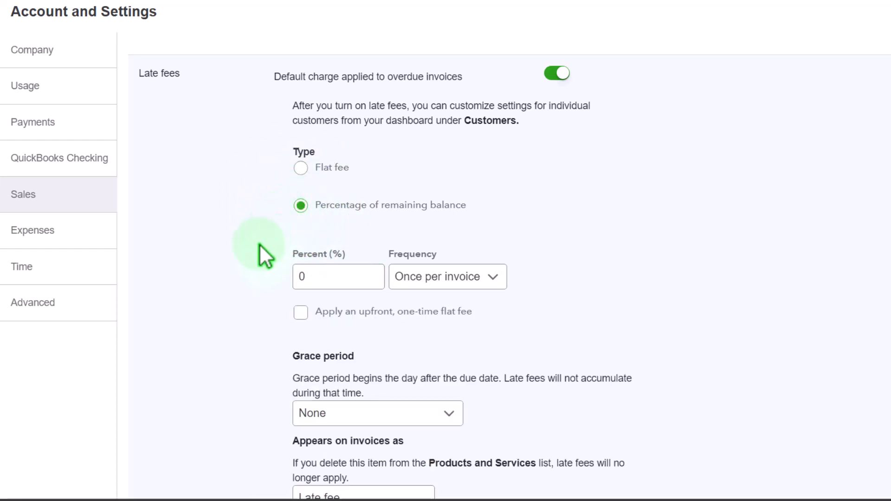
Examine the late fee's percent, frequency, grace period and invoice label settings, and turn the default charge back off
scroll(259, 244, "down", 1)
scroll(260, 244, "down", 1)
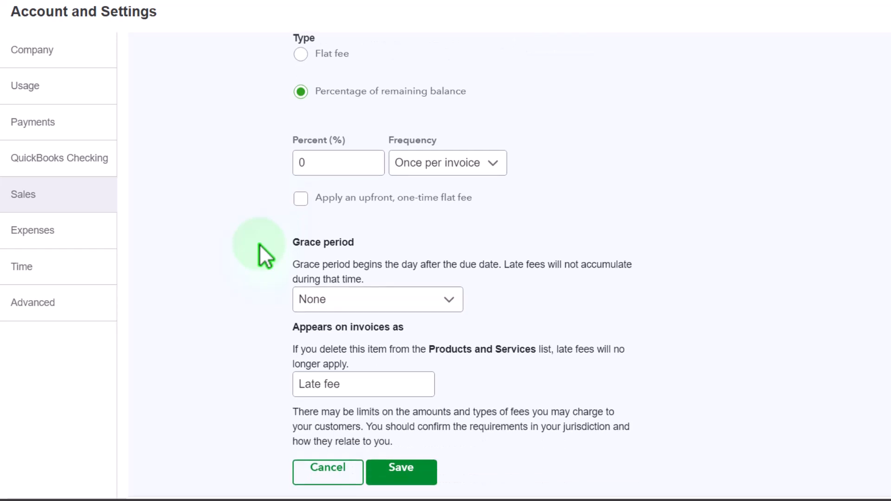
scroll(260, 244, "up", 2)
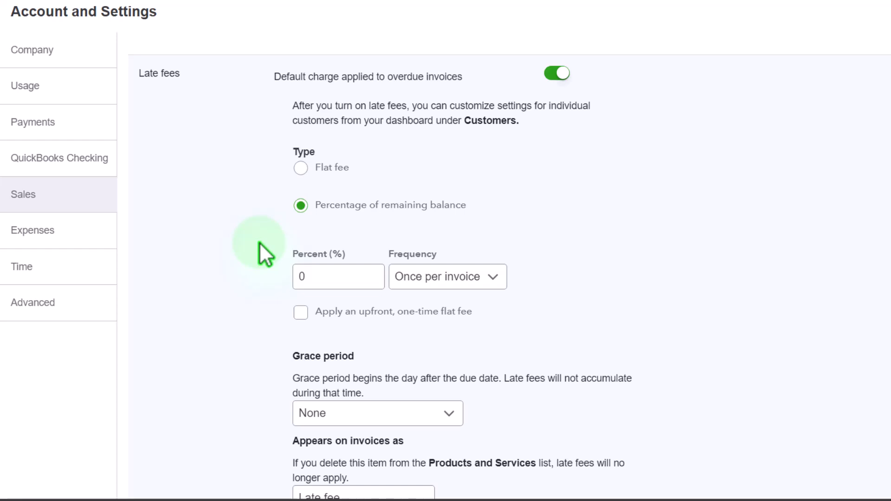
left_click(558, 74)
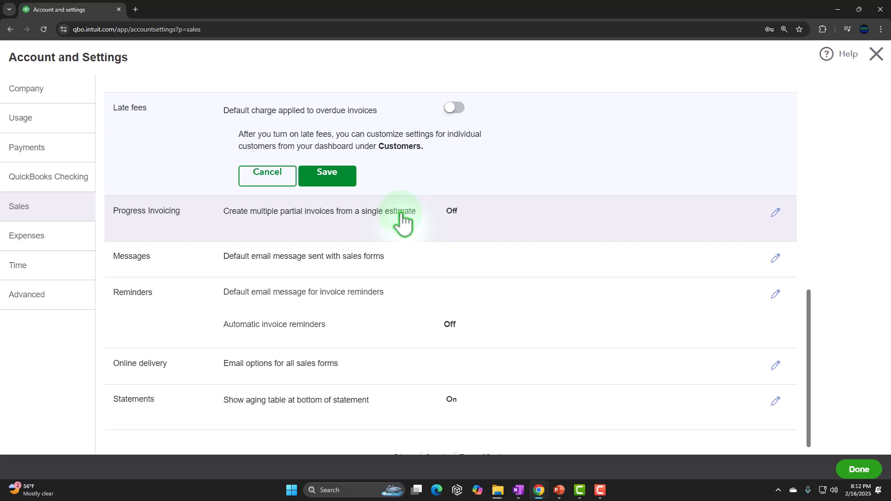
Open the Progress Invoicing section and try turning on multiple partial invoices from a single estimate
left_click(401, 218)
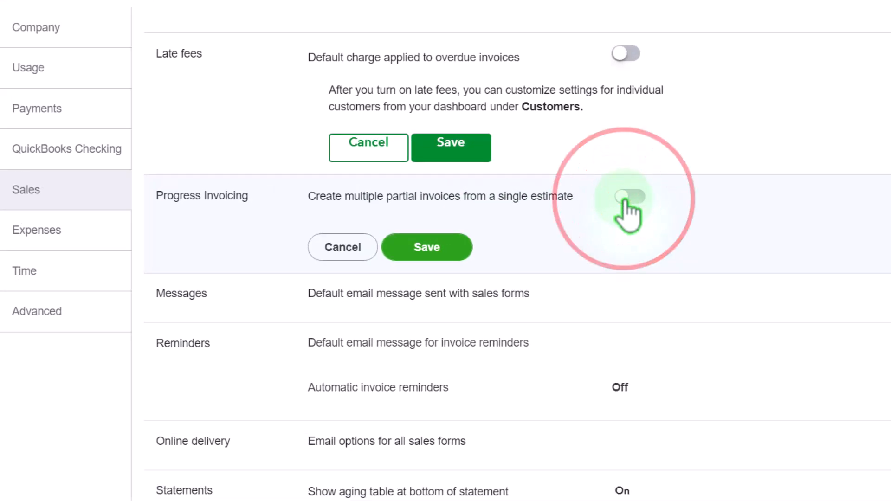
left_click(628, 199)
left_click(810, 174)
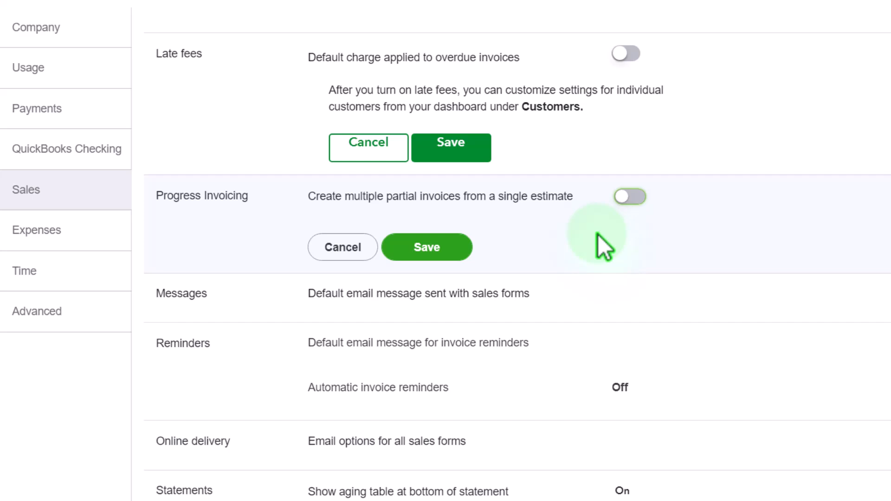
Open the Messages section for editing without saving the Progress Invoicing changes
left_click(579, 299)
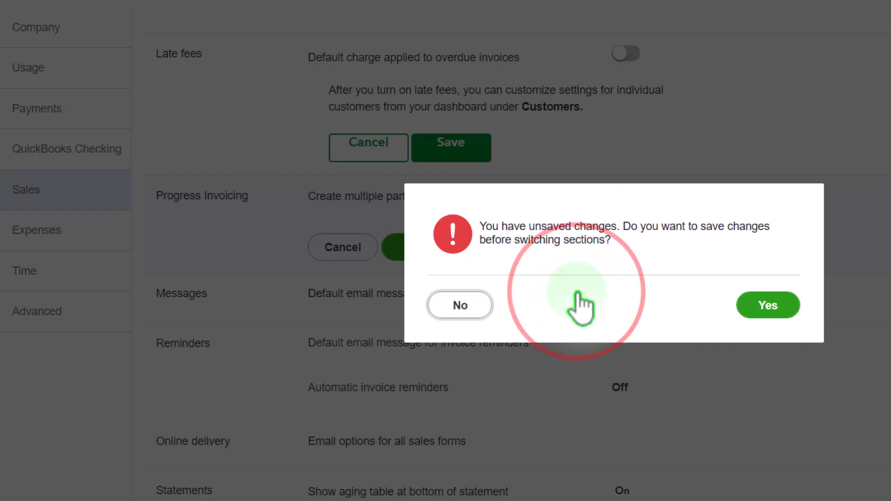
left_click(459, 305)
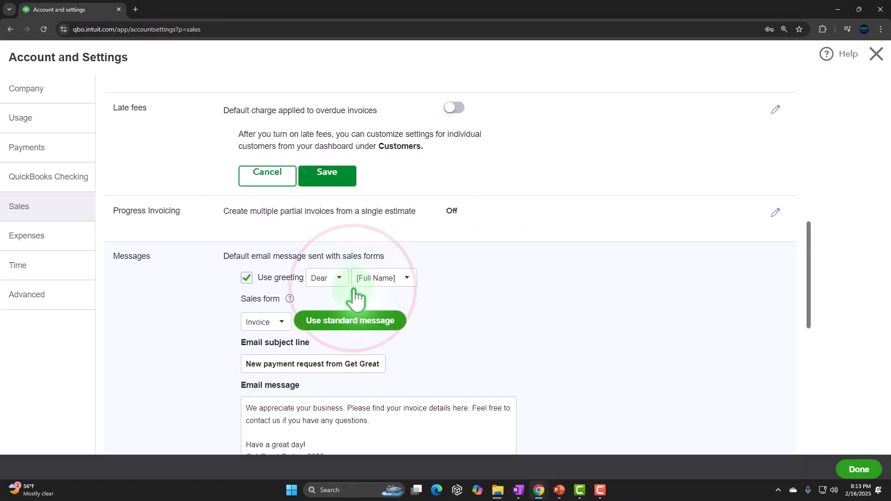
Examine the default greeting, the sales form choices and the invoice email's subject line and message in the Messages section
scroll(173, 312, "down", 2)
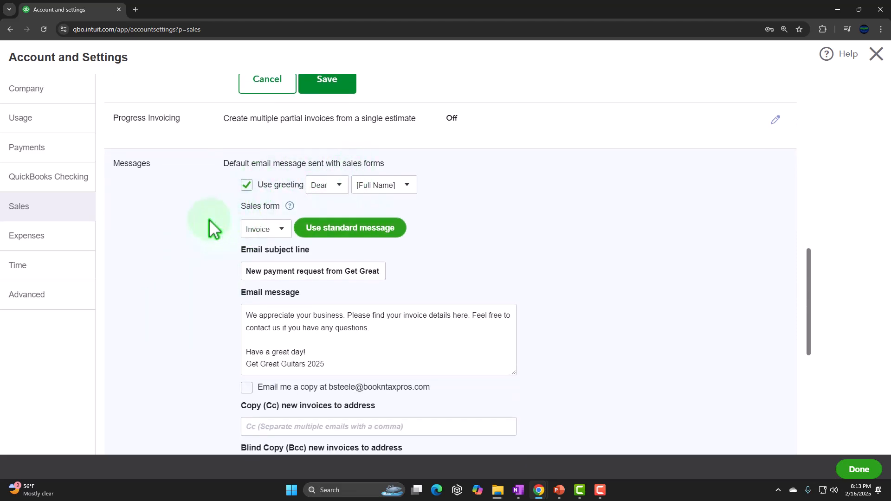
scroll(210, 222, "down", 1)
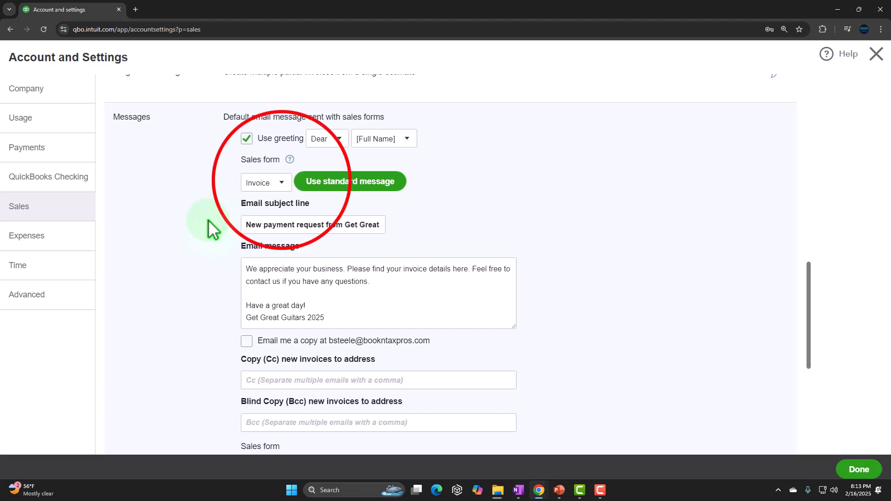
left_click(272, 183)
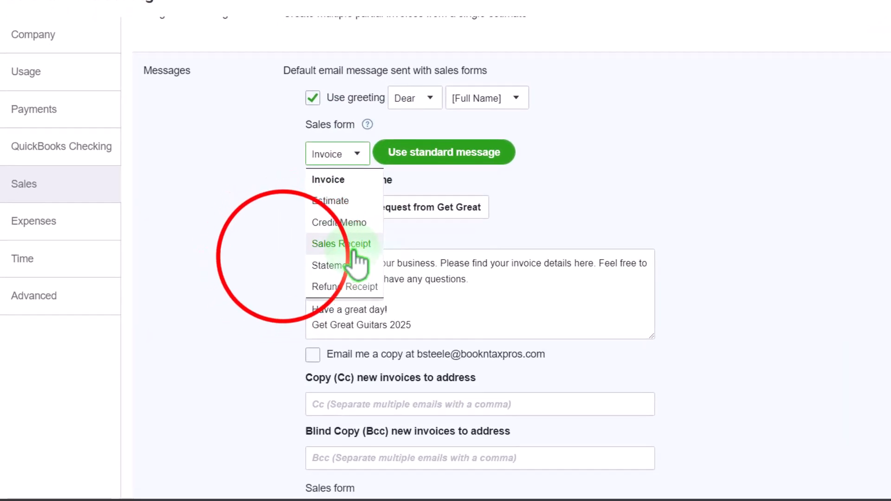
left_click(292, 257)
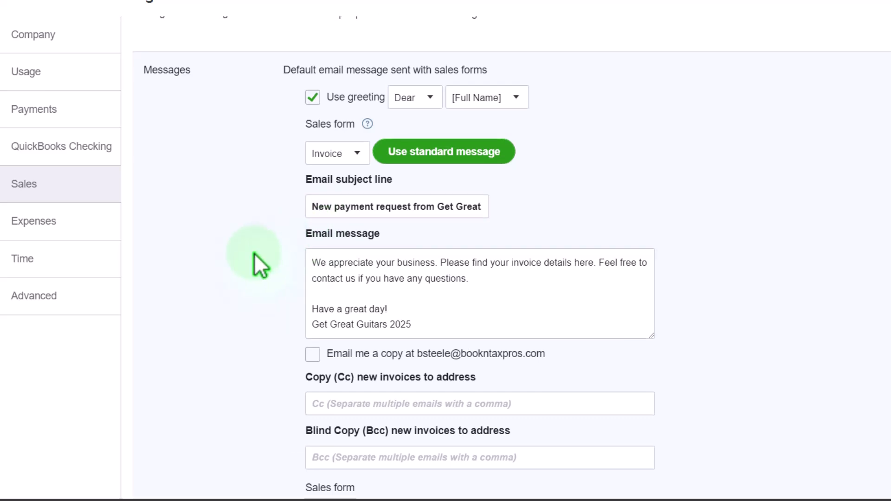
scroll(254, 252, "down", 1)
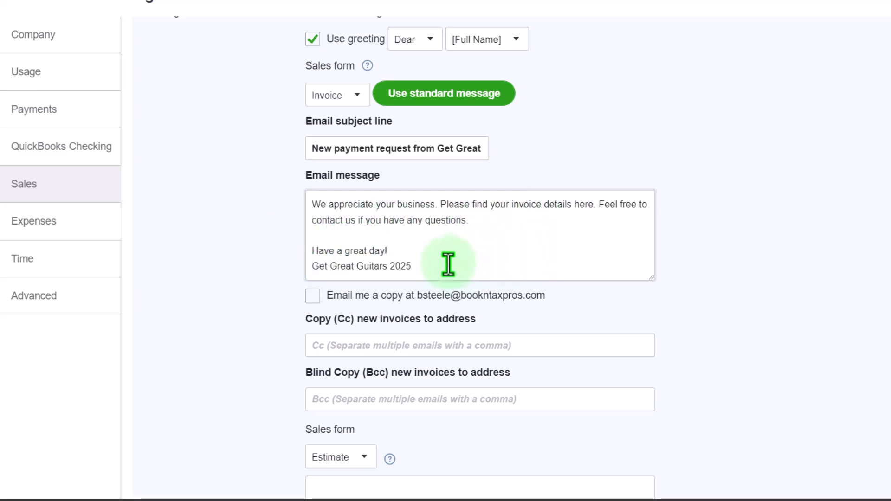
scroll(448, 265, "down", 2)
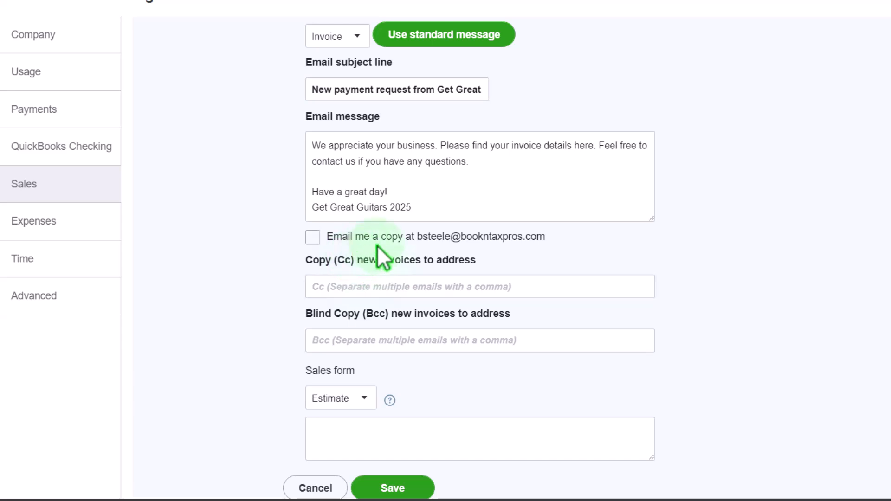
Examine the option to email yourself a copy and the Cc and Bcc address fields for new invoices
left_click(319, 238)
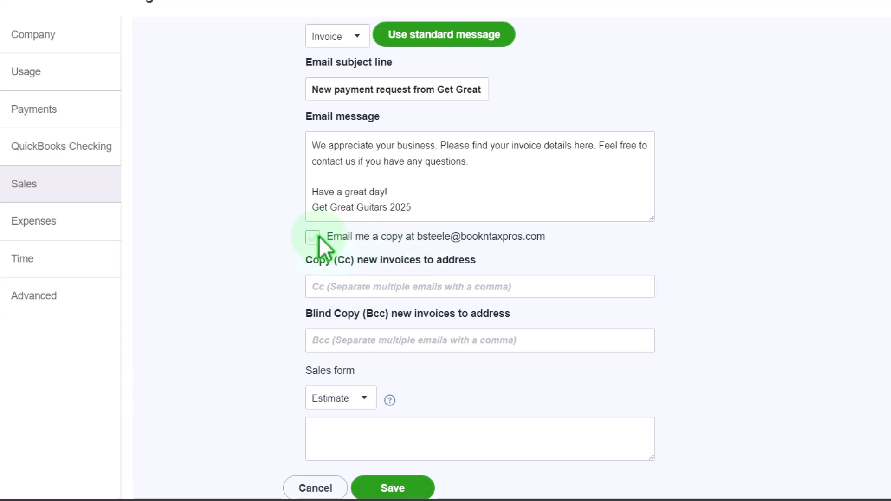
left_click(244, 254)
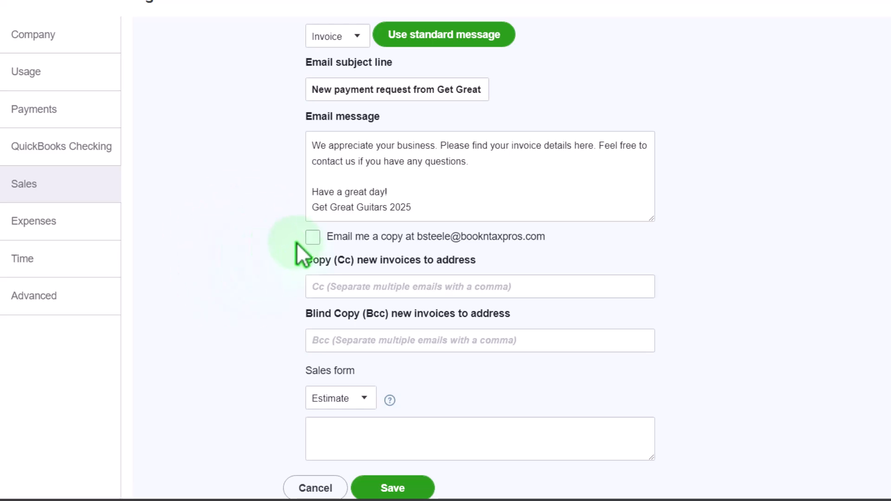
left_click(318, 287)
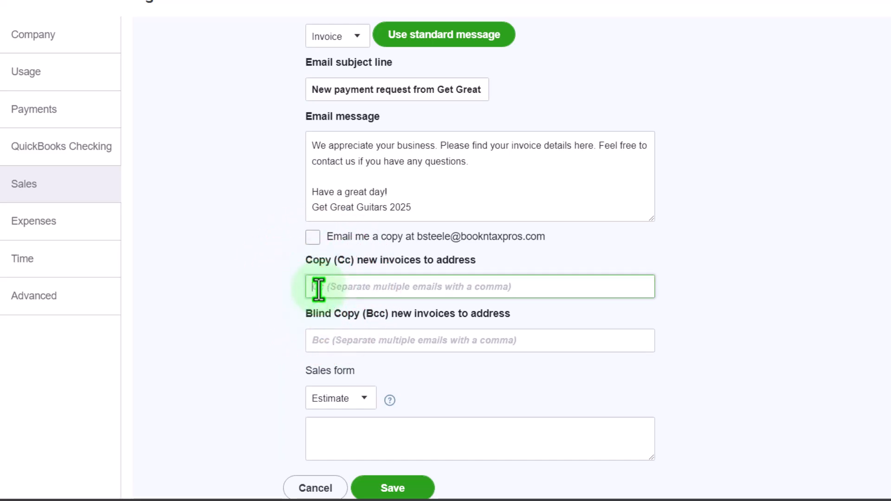
left_click(324, 337)
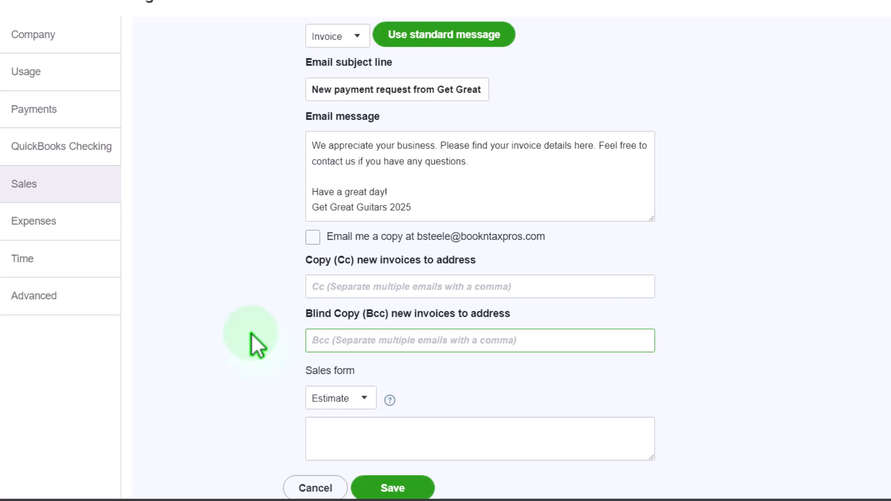
Review the sales form choices for the default customer message, its empty Estimate text and the related help note
scroll(255, 344, "down", 3)
left_click(365, 280)
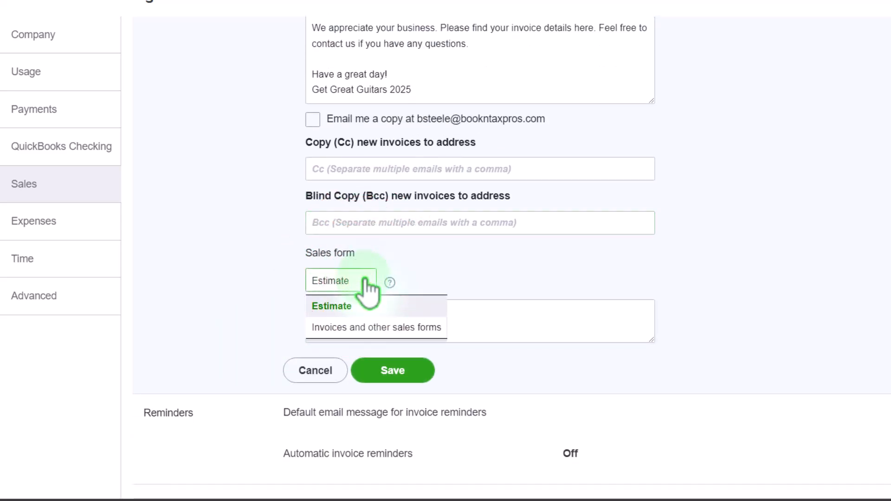
left_click(265, 312)
left_click(332, 312)
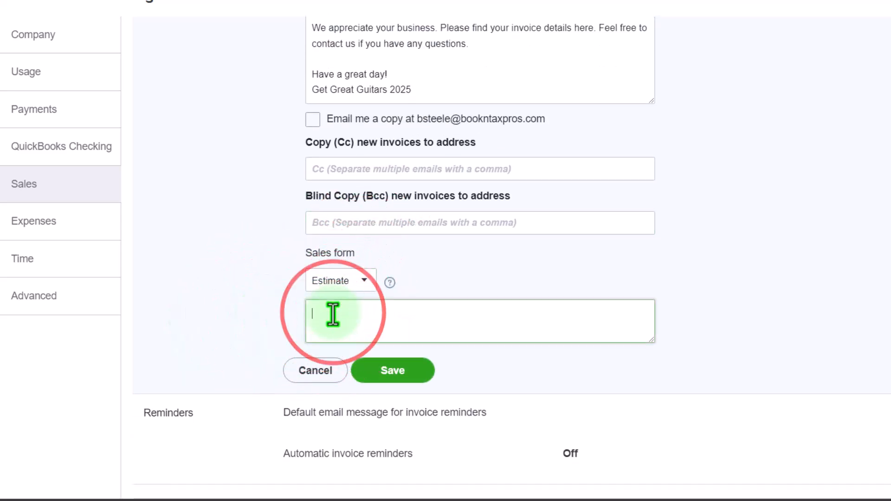
left_click(390, 283)
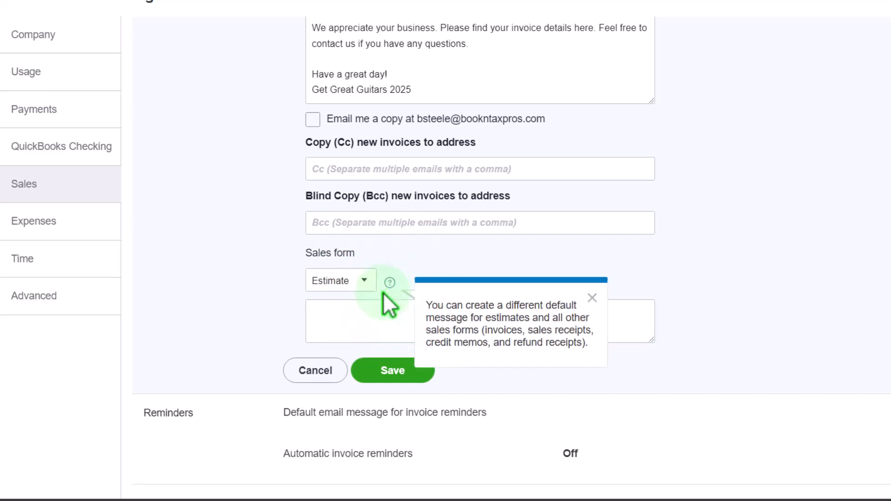
left_click(222, 278)
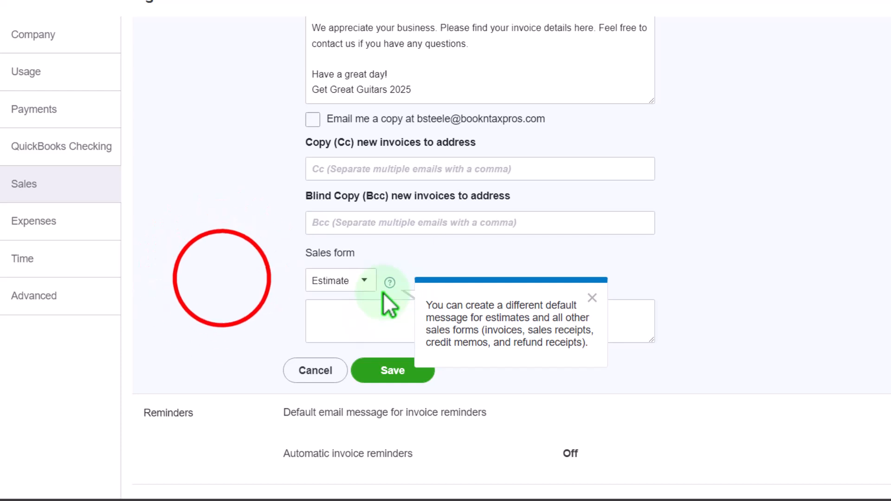
Open the Reminders section for editing and turn on automatic invoice reminders
scroll(222, 278, "down", 3)
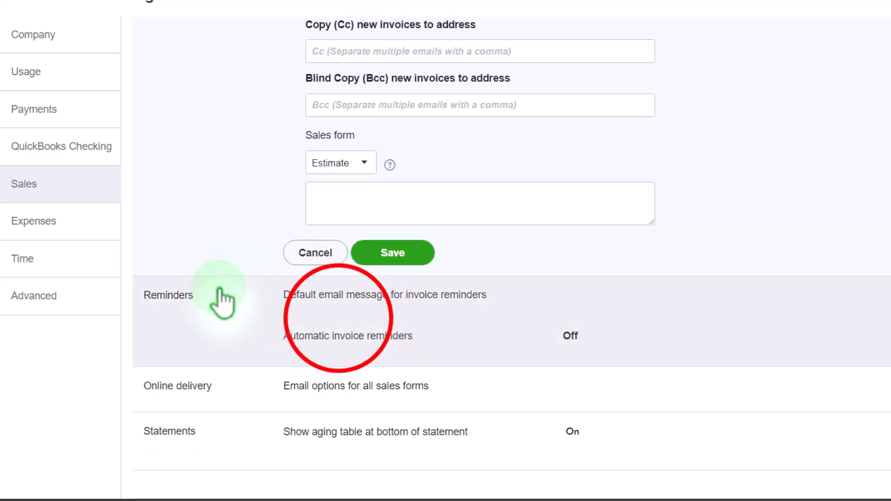
left_click(338, 318)
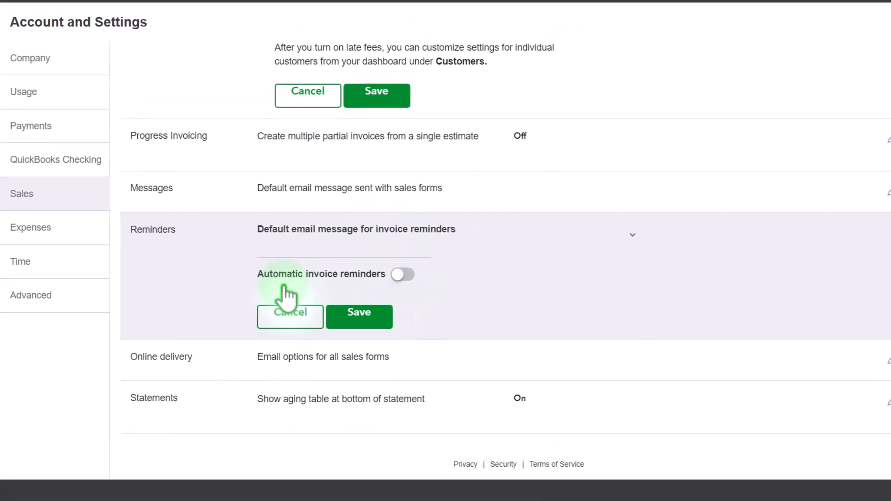
left_click(402, 274)
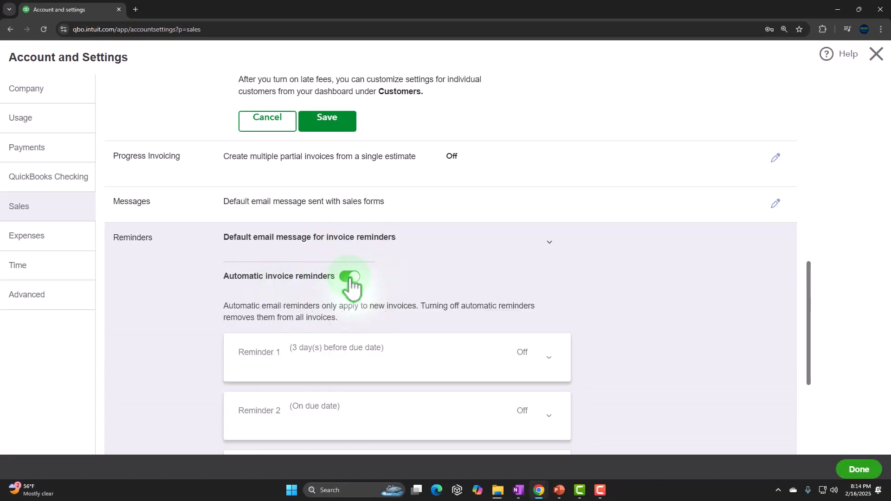
Examine the timing and email content of Reminder 1 and Reminder 2, and turn automatic invoice reminders back off
scroll(168, 344, "down", 3)
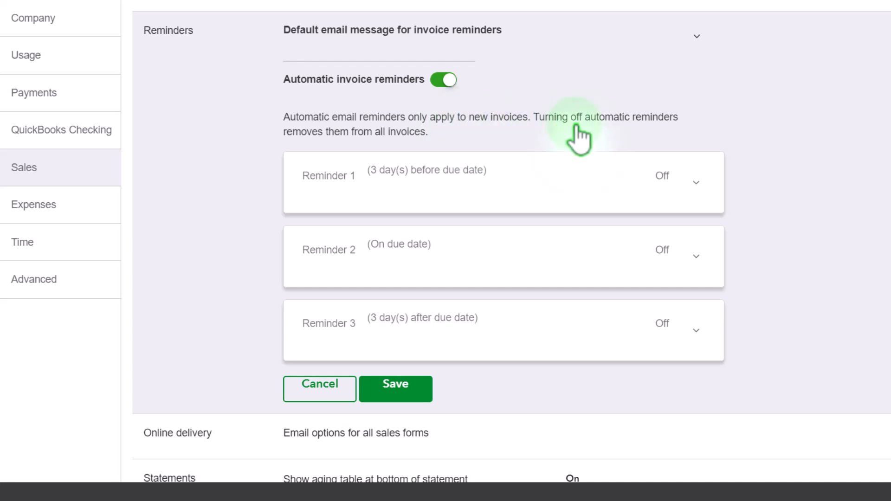
left_click(695, 181)
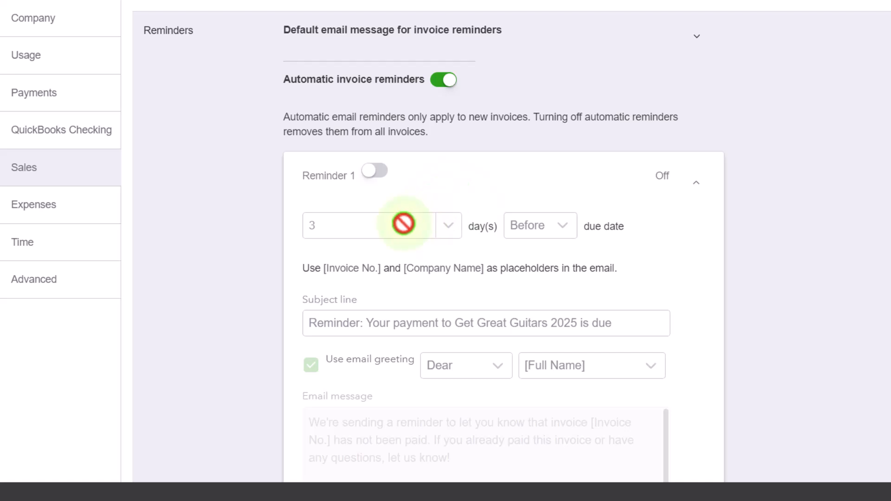
scroll(515, 234, "down", 3)
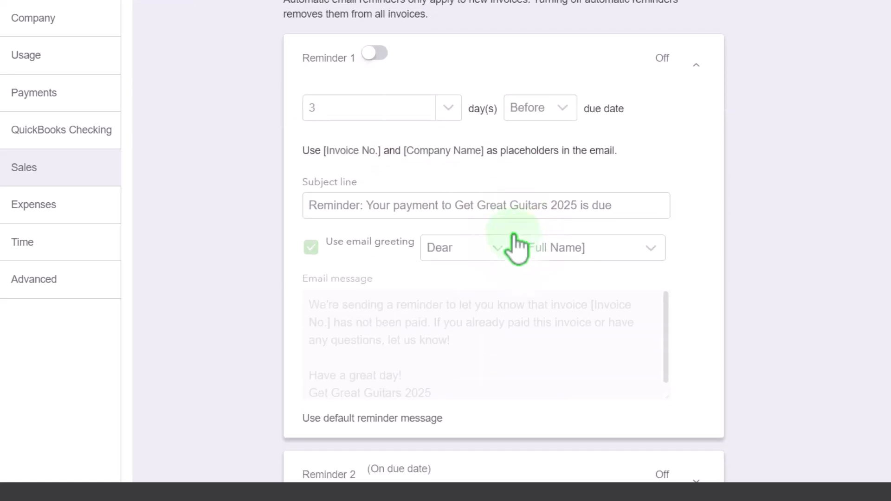
scroll(457, 264, "down", 3)
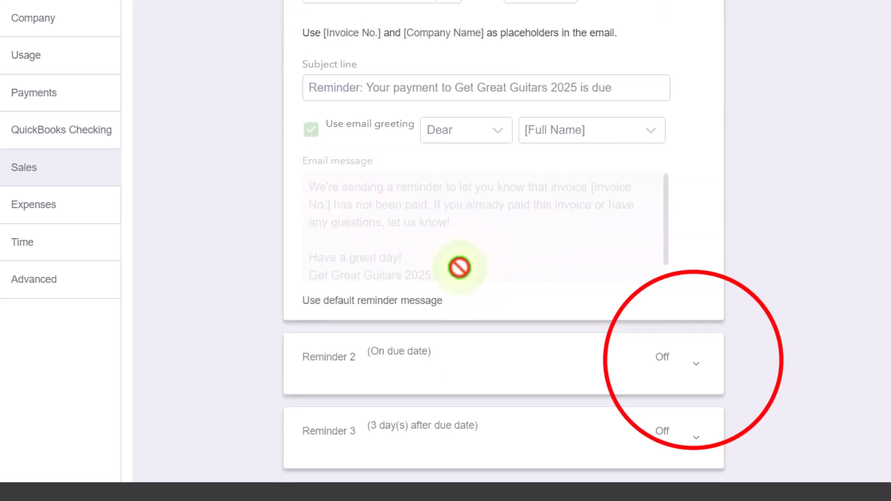
left_click(676, 366)
scroll(696, 370, "down", 3)
scroll(675, 342, "up", 1)
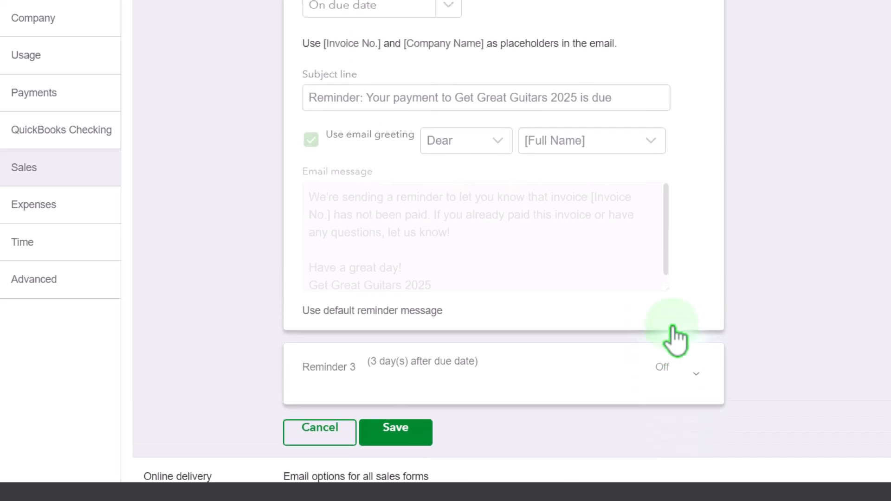
scroll(676, 338, "up", 1)
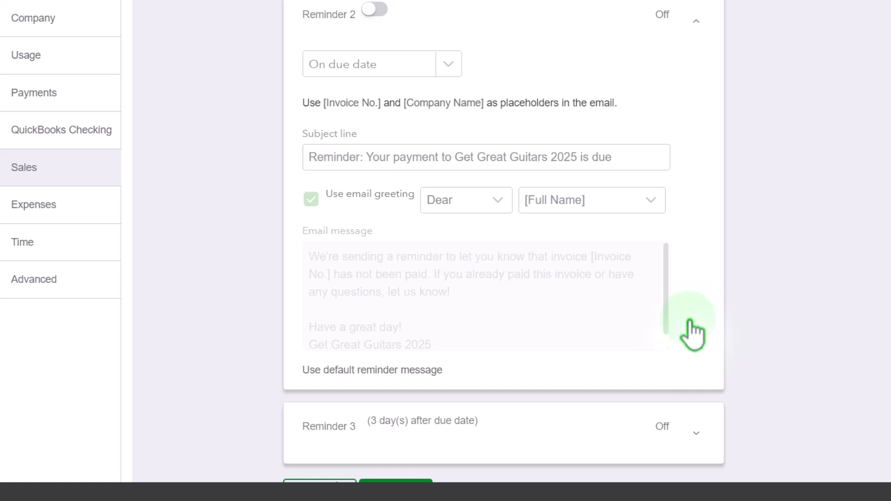
scroll(691, 333, "up", 1)
scroll(691, 334, "up", 5)
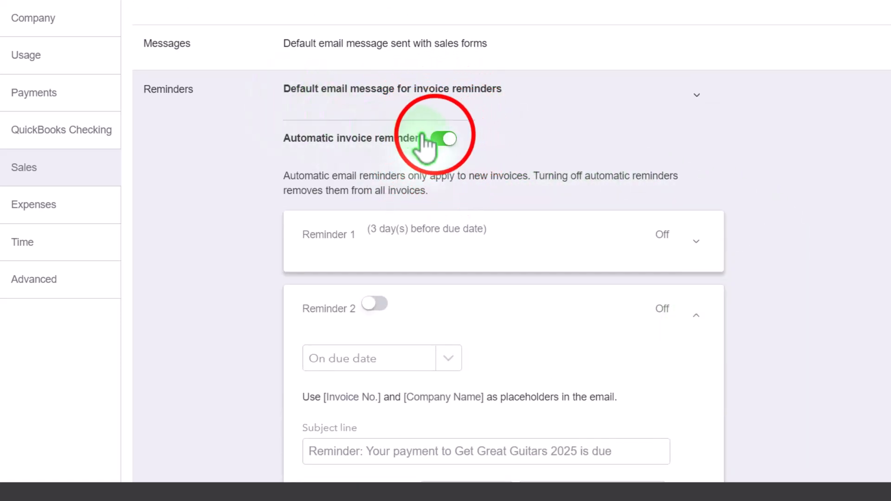
left_click(441, 138)
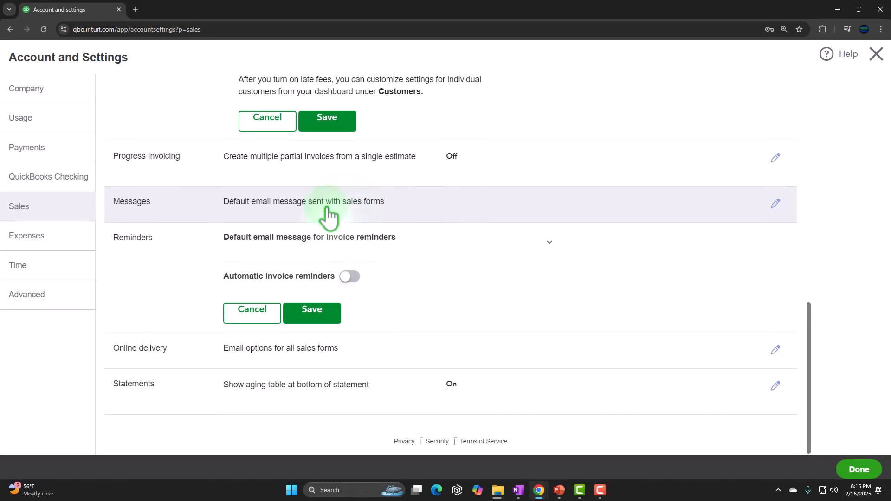
Open the Online delivery section and view the additional email options for invoices, keeping Online invoice selected
left_click(277, 355)
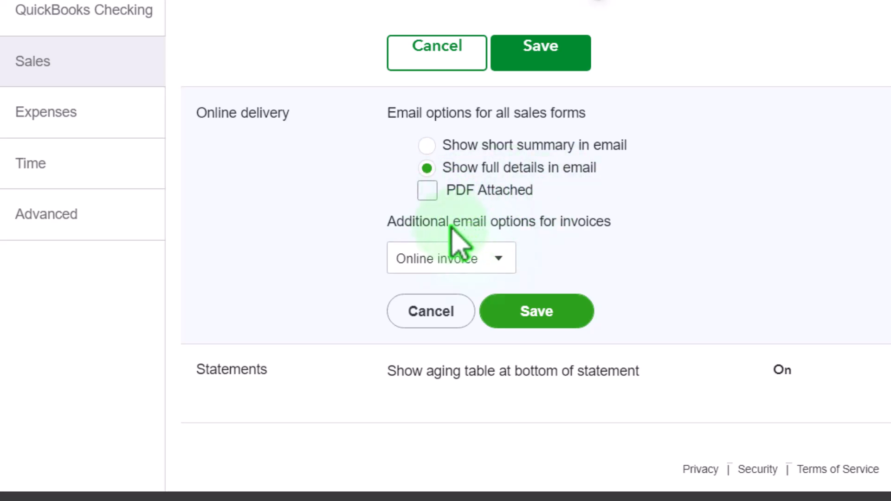
left_click(498, 254)
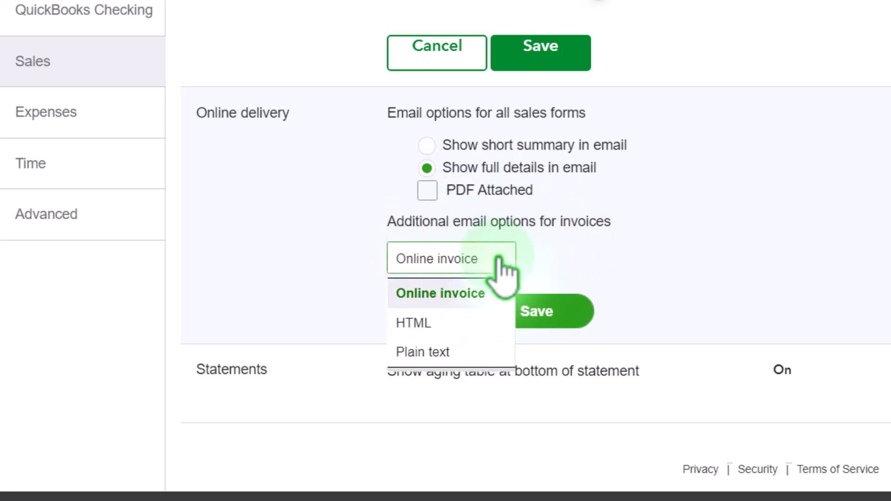
left_click(483, 325)
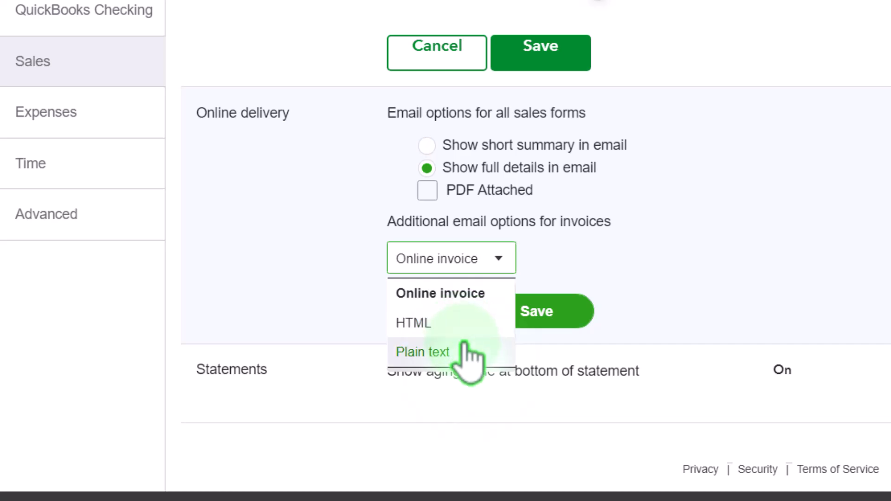
left_click(525, 313)
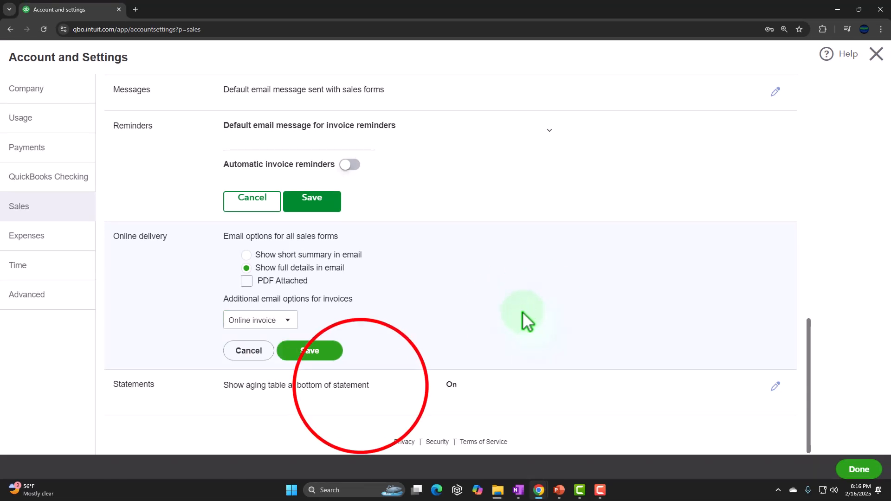
Open the Statements section to view its transaction listing and aging table options, cancel it, and look over the sales settings again
left_click(442, 405)
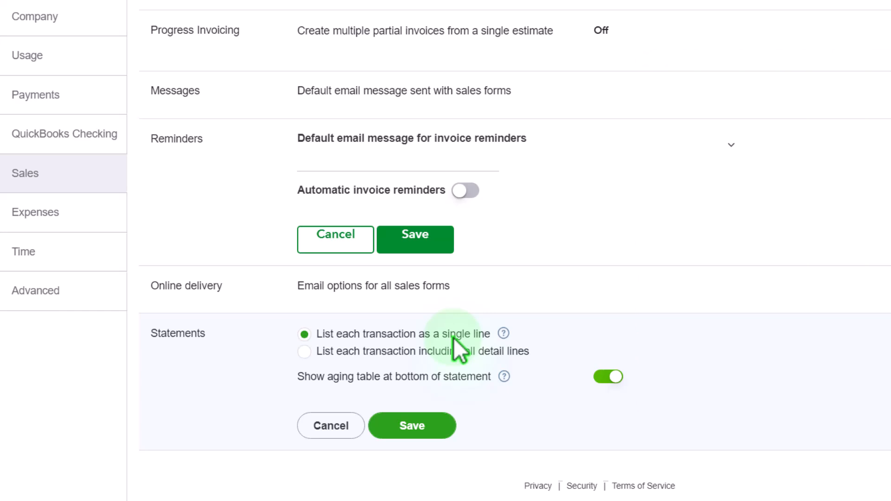
left_click(338, 431)
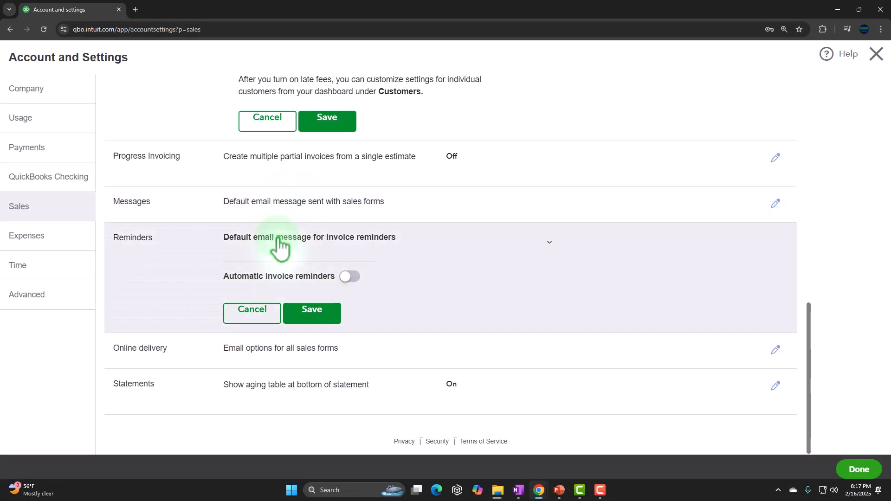
scroll(279, 248, "up", 12)
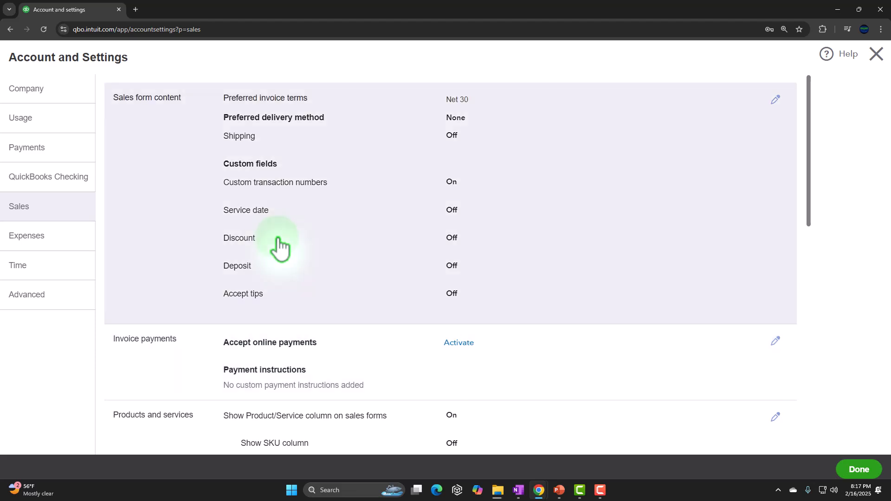
scroll(279, 246, "down", 2)
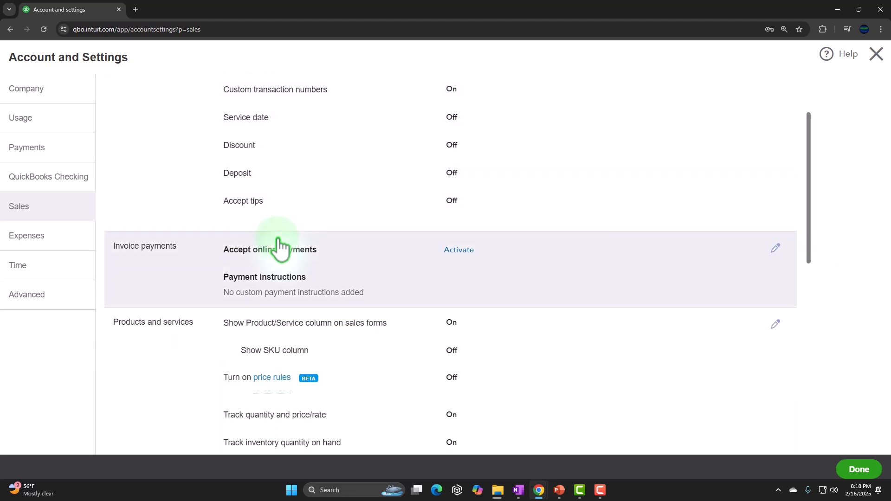